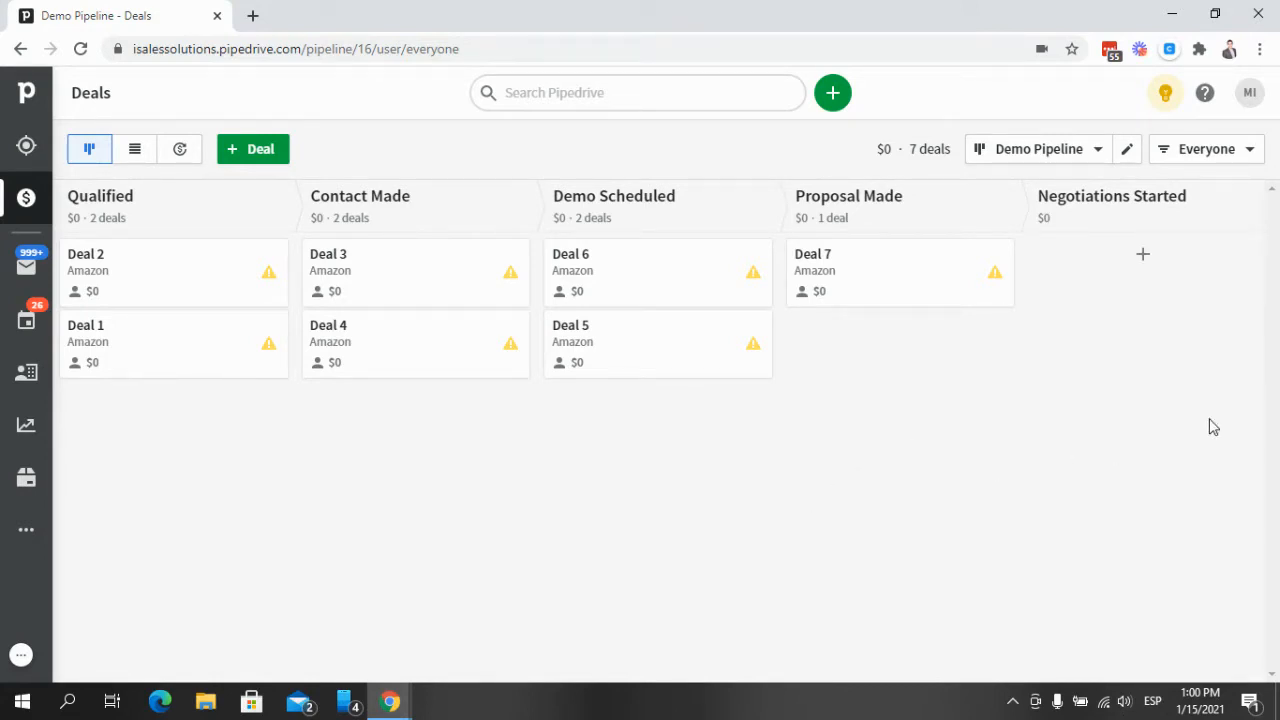
# Step: Open the "# of Pipedrive Users" lead/deal custom field for editing in the company's data field settings
pyautogui.click(1249, 94)
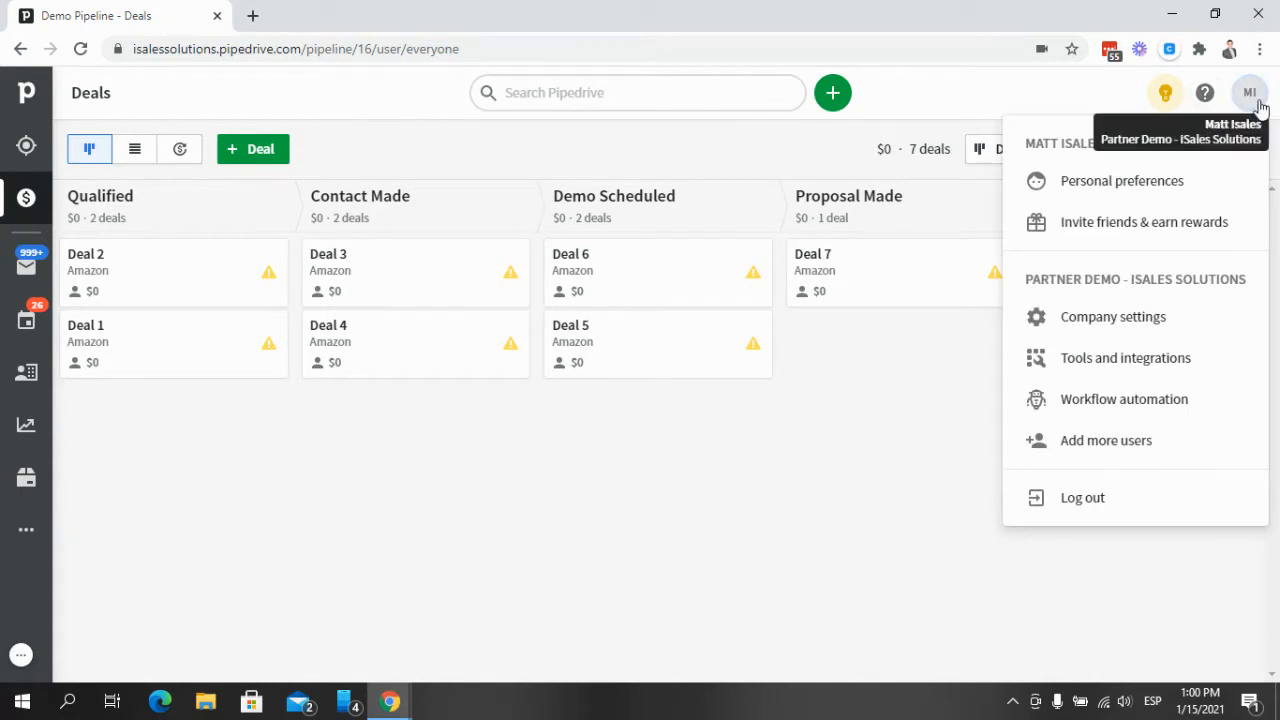
pyautogui.click(1150, 325)
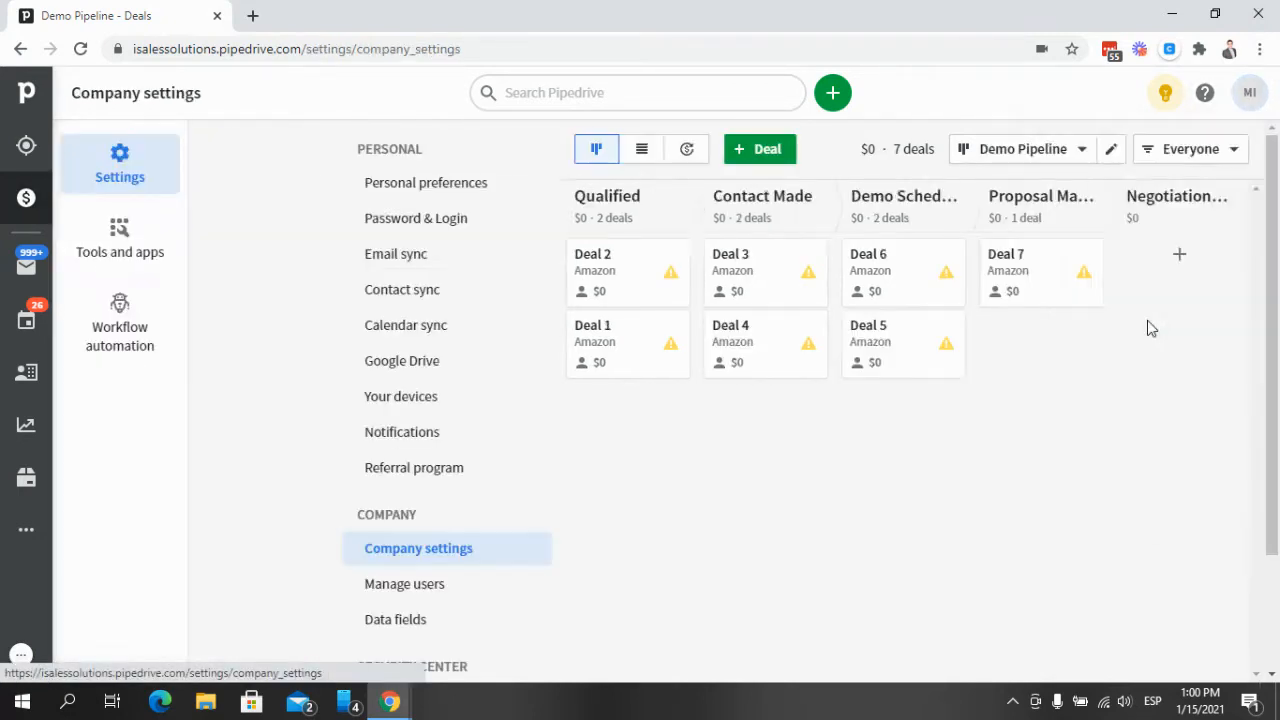
pyautogui.click(455, 630)
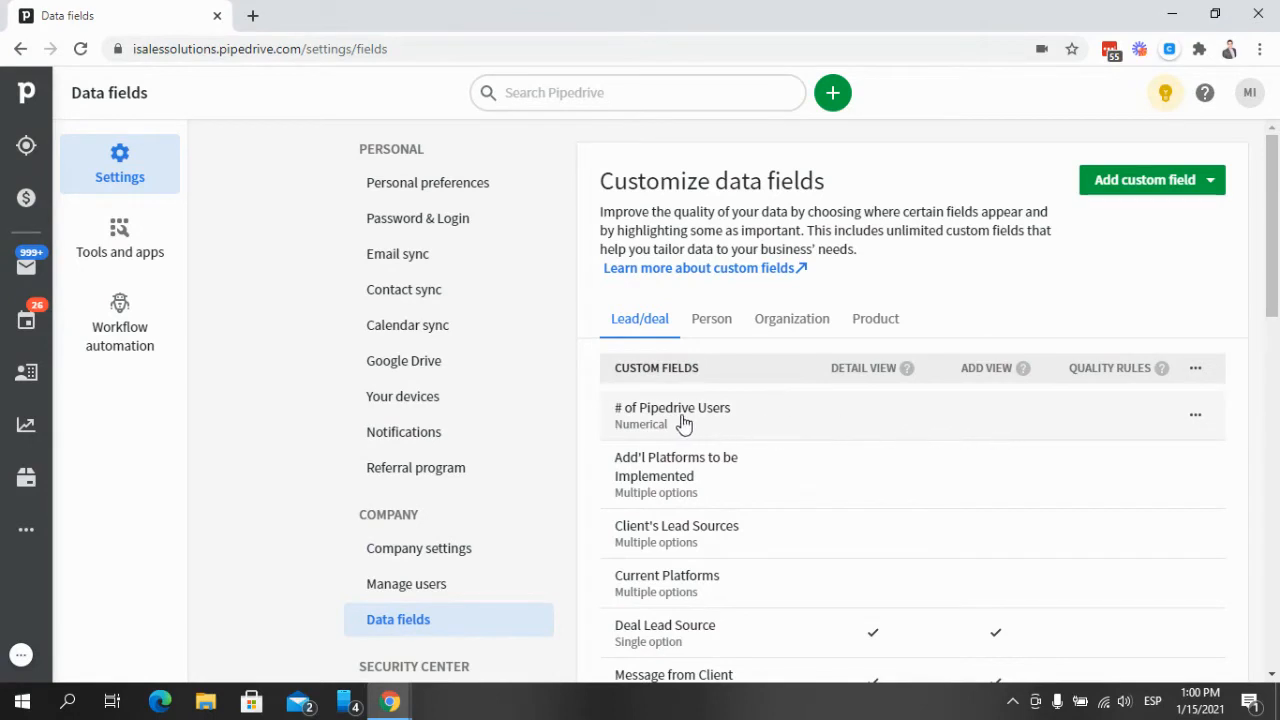
pyautogui.click(1196, 418)
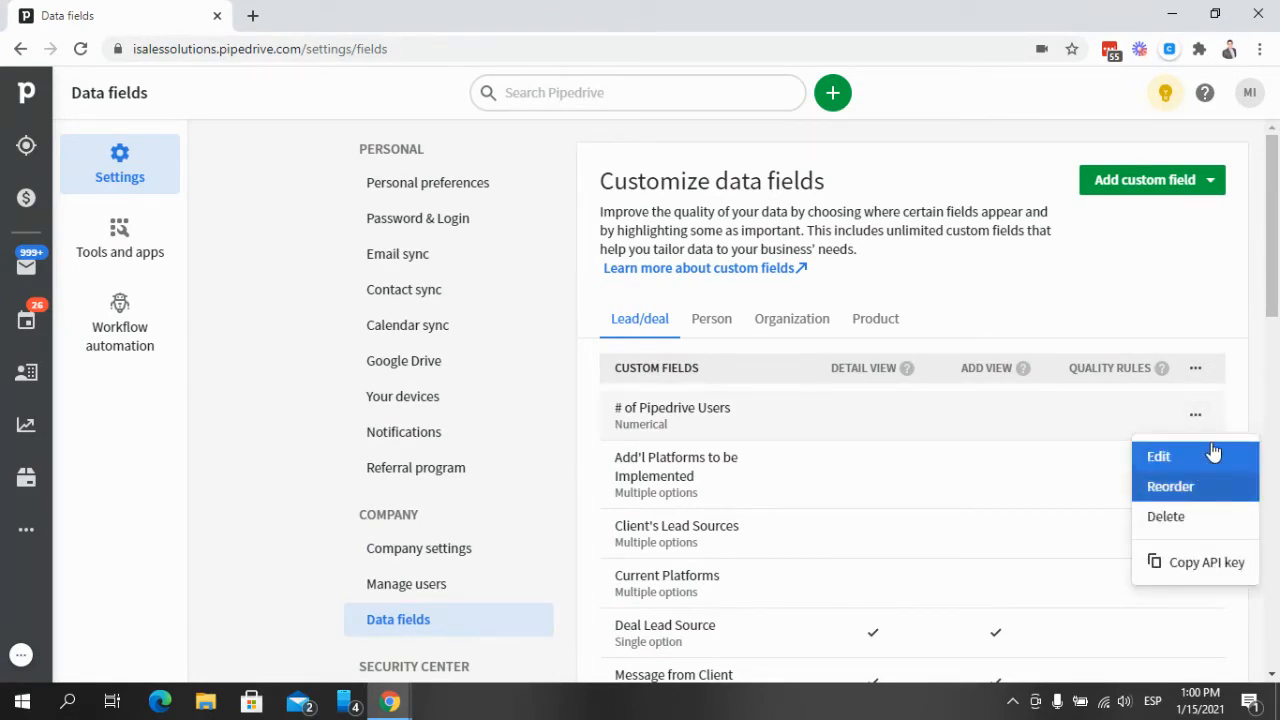
pyautogui.click(1208, 450)
pyautogui.click(1196, 420)
pyautogui.click(1194, 450)
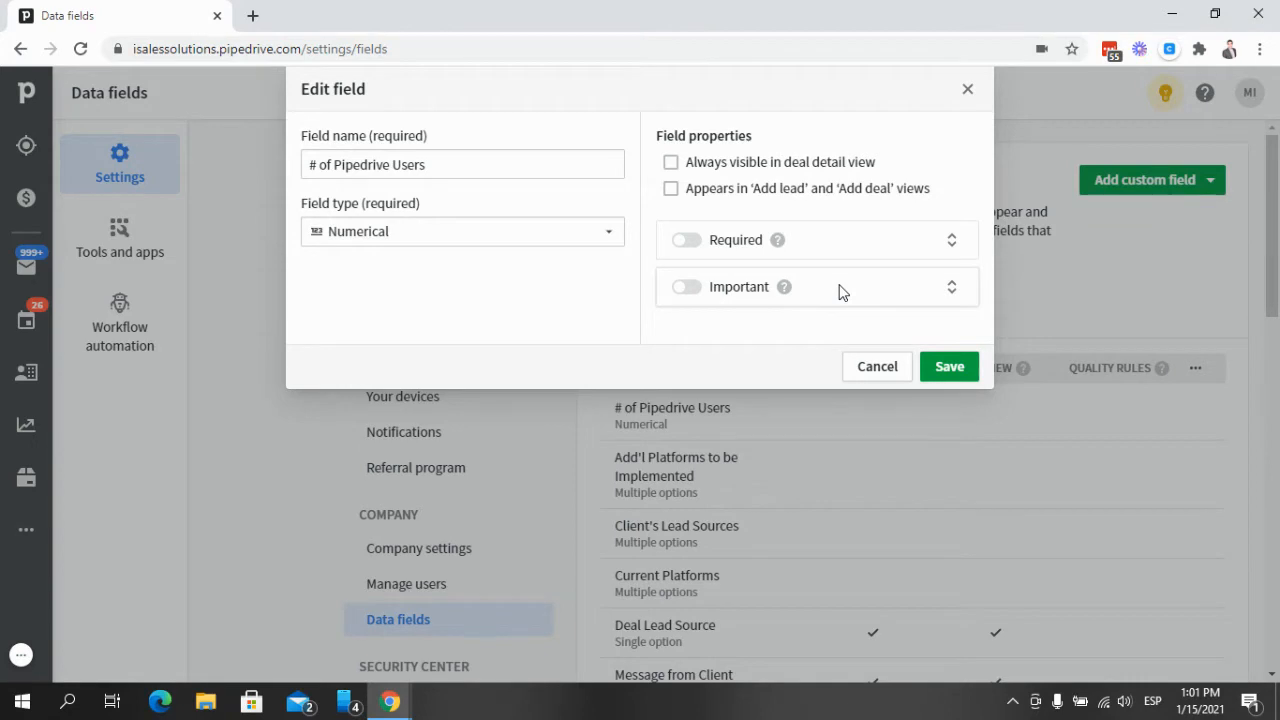
# Step: Make the "# of Pipedrive Users" field required and review the pipeline stages it applies to
pyautogui.click(686, 240)
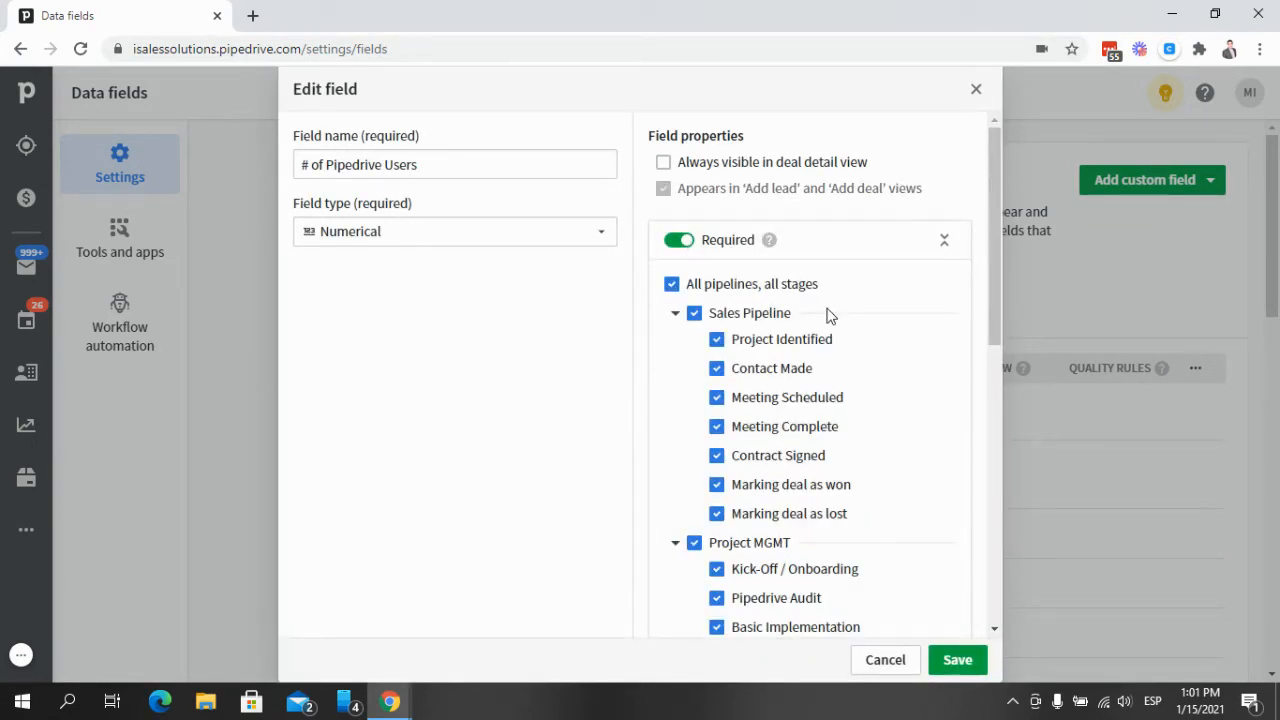
pyautogui.scroll(-1, 827, 315)
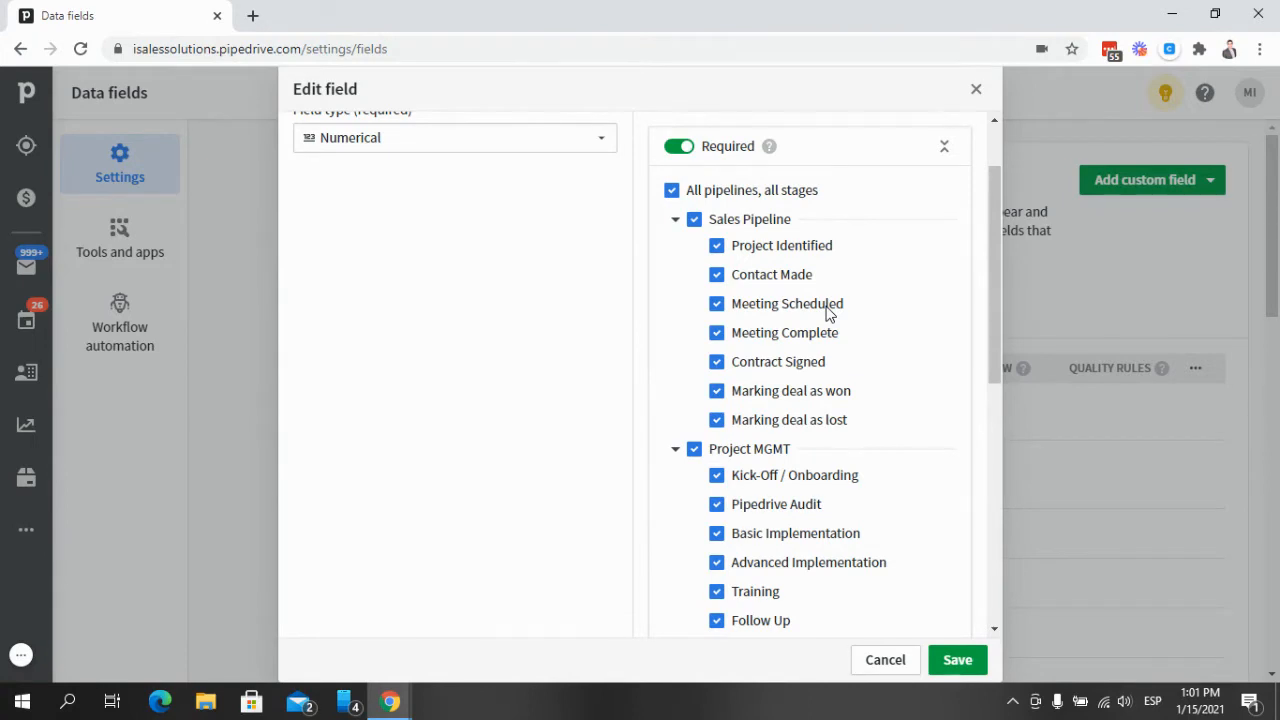
pyautogui.scroll(-6, 800, 312)
pyautogui.scroll(1, 768, 313)
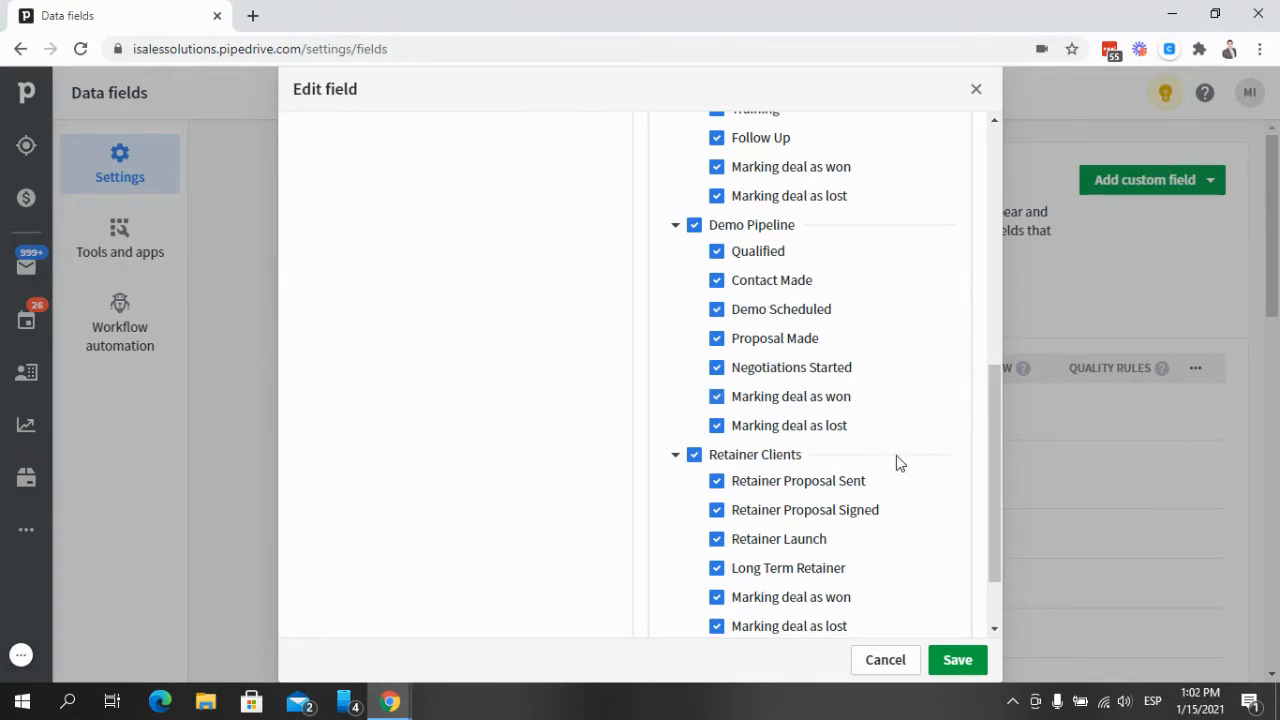
pyautogui.scroll(3, 808, 418)
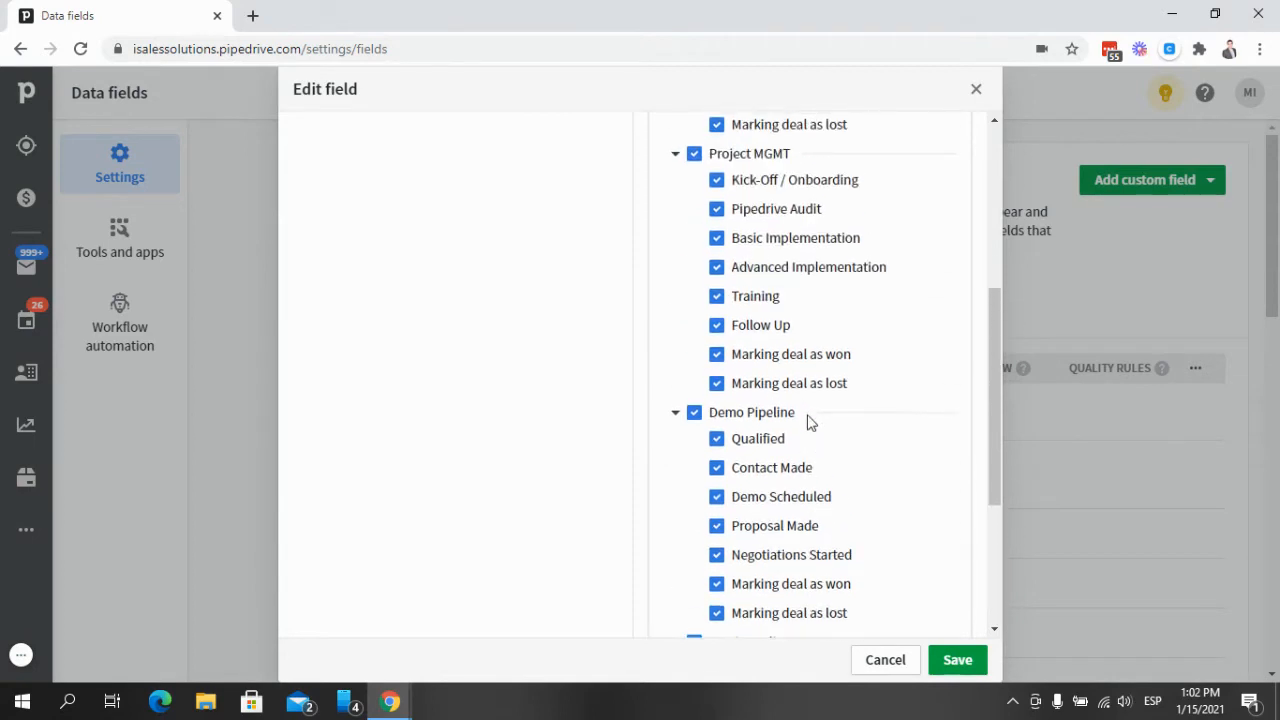
pyautogui.scroll(-2, 886, 424)
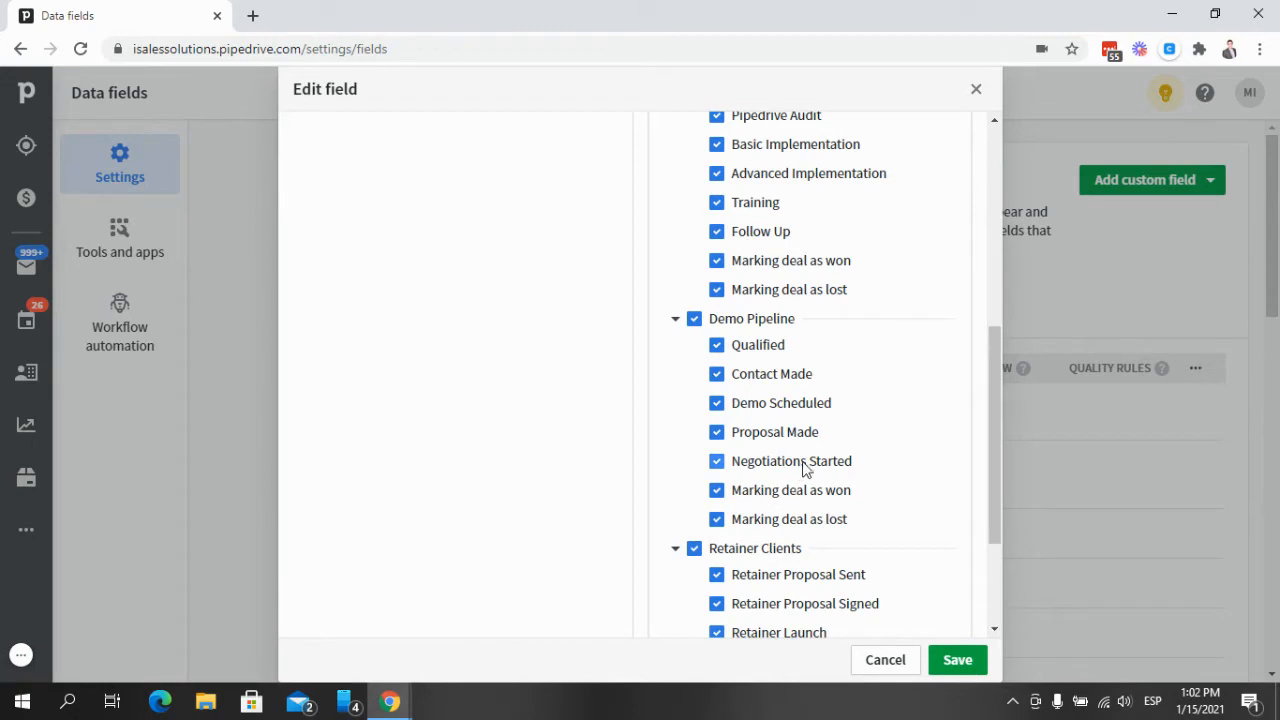
# Step: Exempt the Demo Pipeline's Qualified, Contact Made and Demo Scheduled stages from the field's requirement
pyautogui.click(717, 344)
pyautogui.click(716, 403)
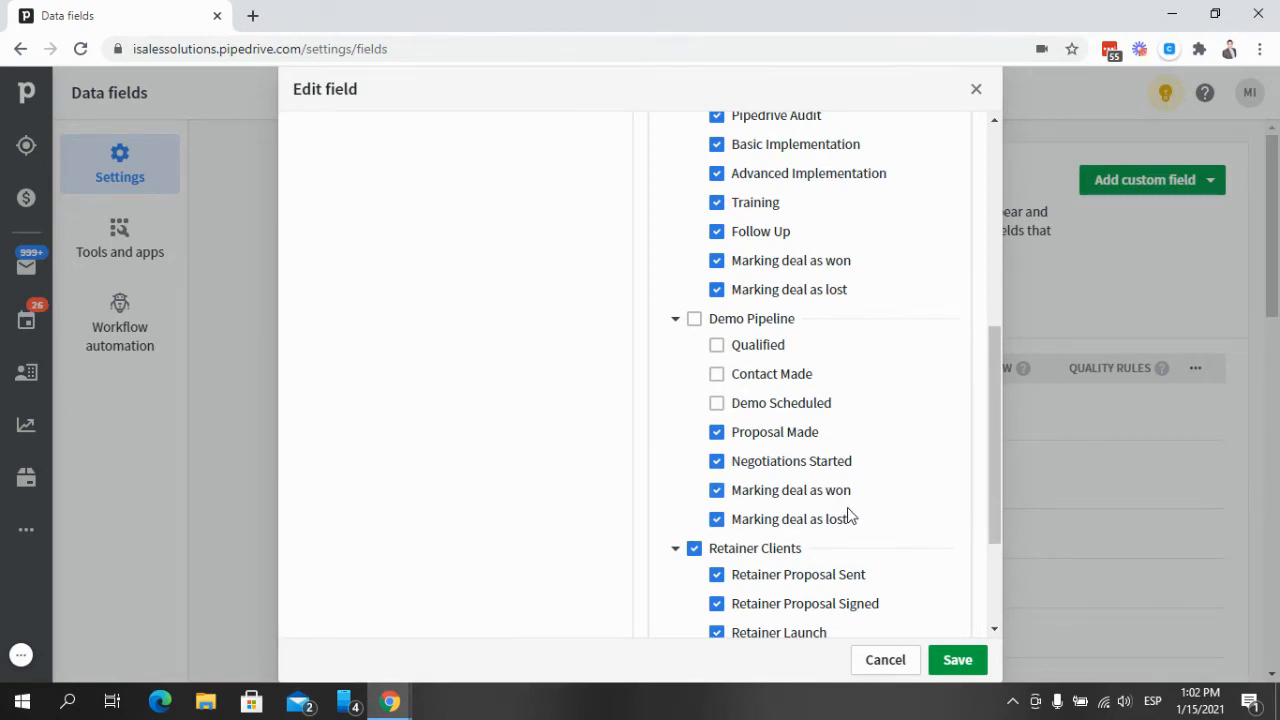
pyautogui.click(716, 490)
pyautogui.click(716, 490)
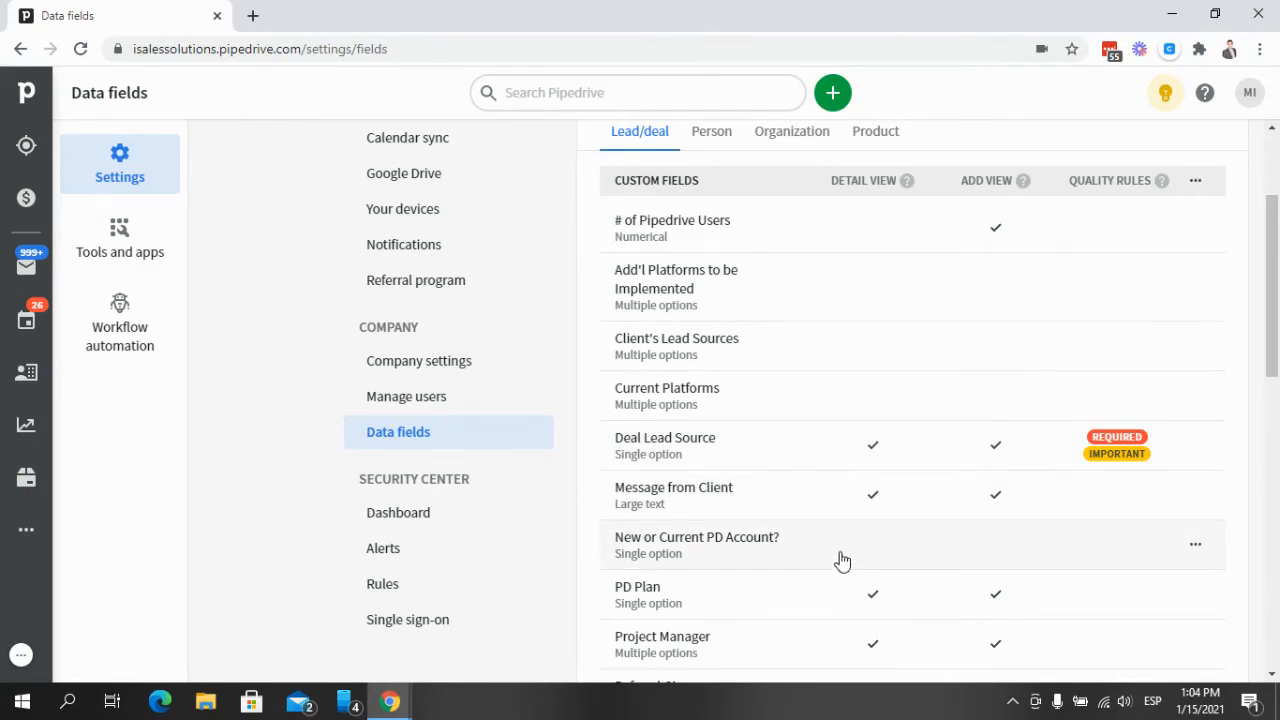
# Step: Move Deal 2 to the Contact Made stage of the Demo Pipeline, supplying Existing Client as its Deal Lead Source
pyautogui.click(44, 207)
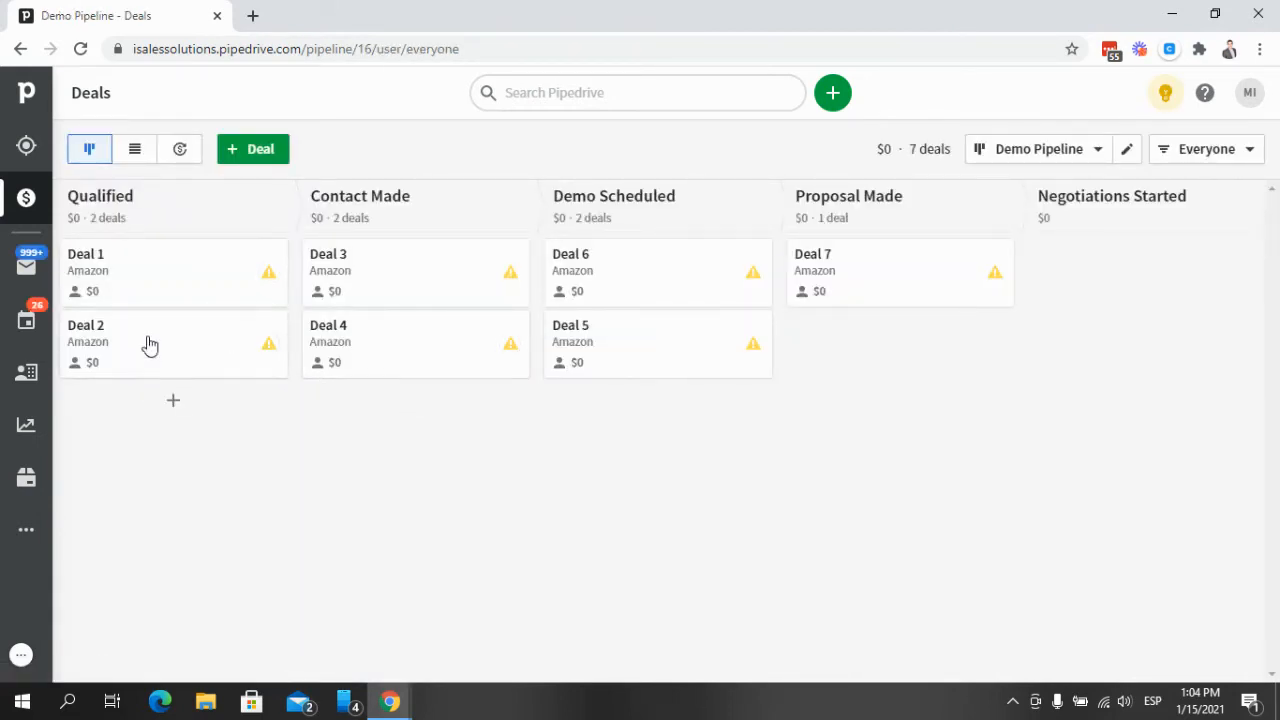
pyautogui.moveTo(163, 363); pyautogui.dragTo(420, 427)
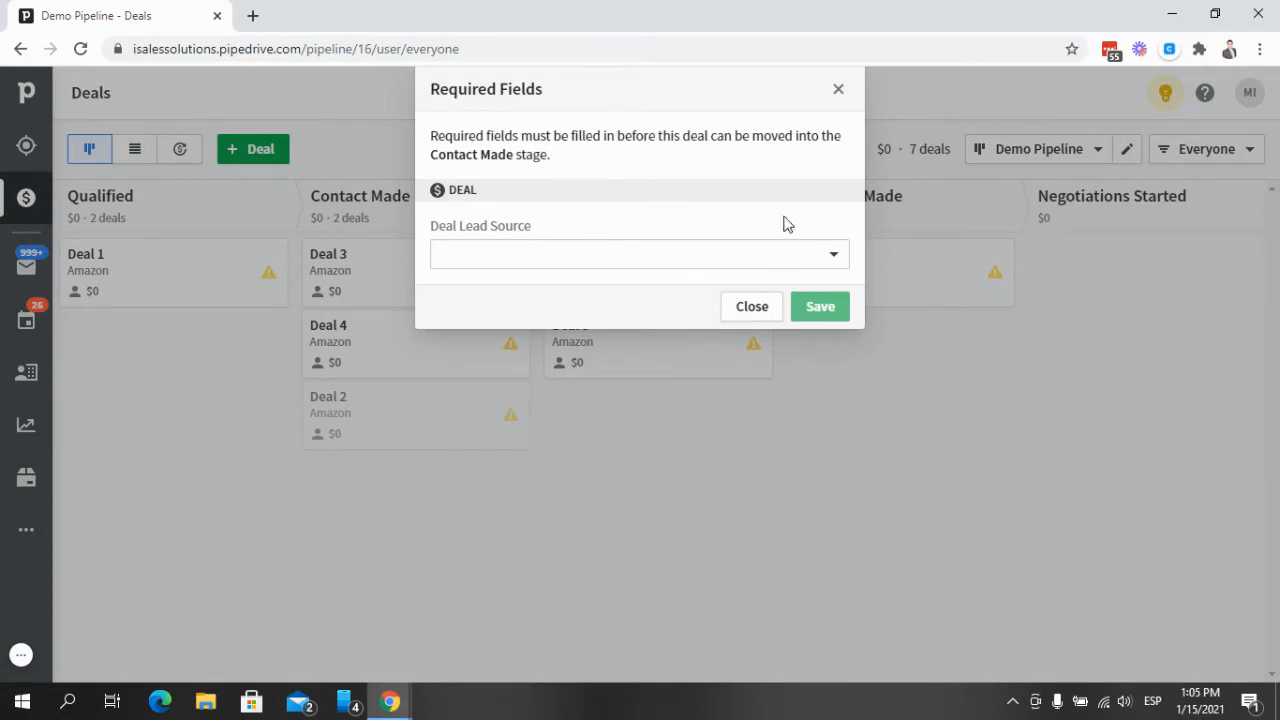
pyautogui.click(833, 258)
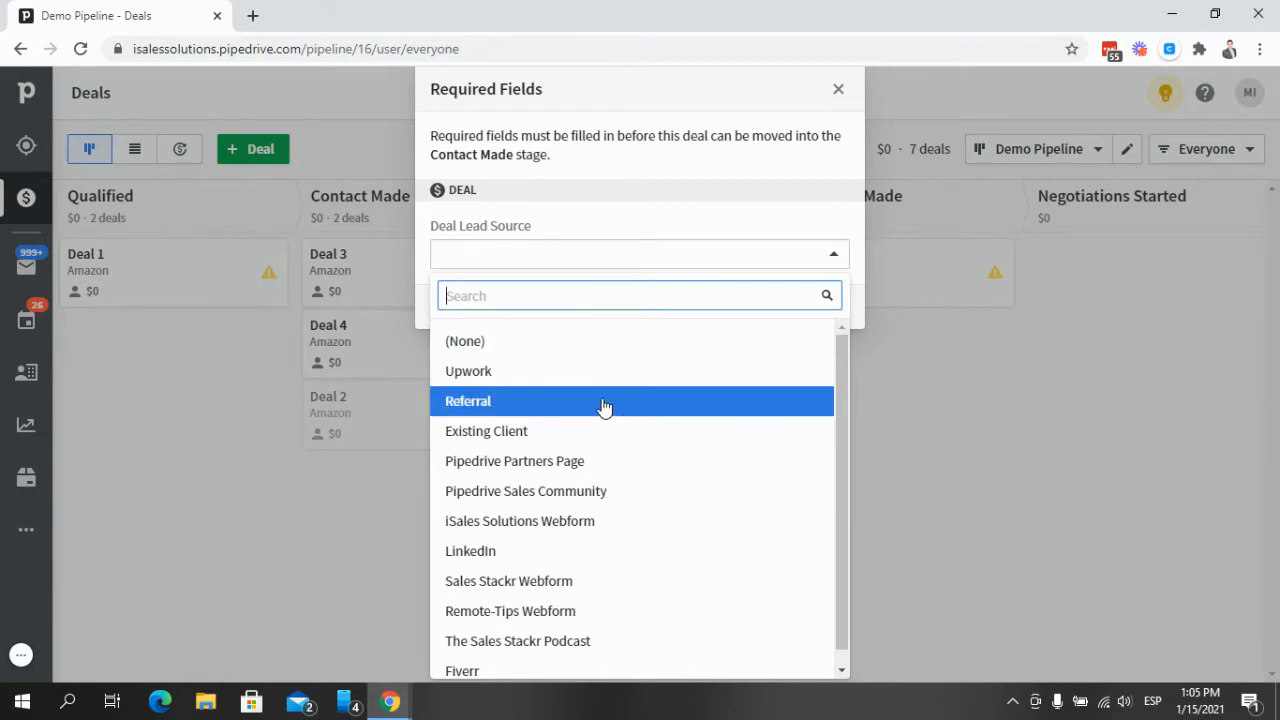
pyautogui.scroll(-1, 598, 396)
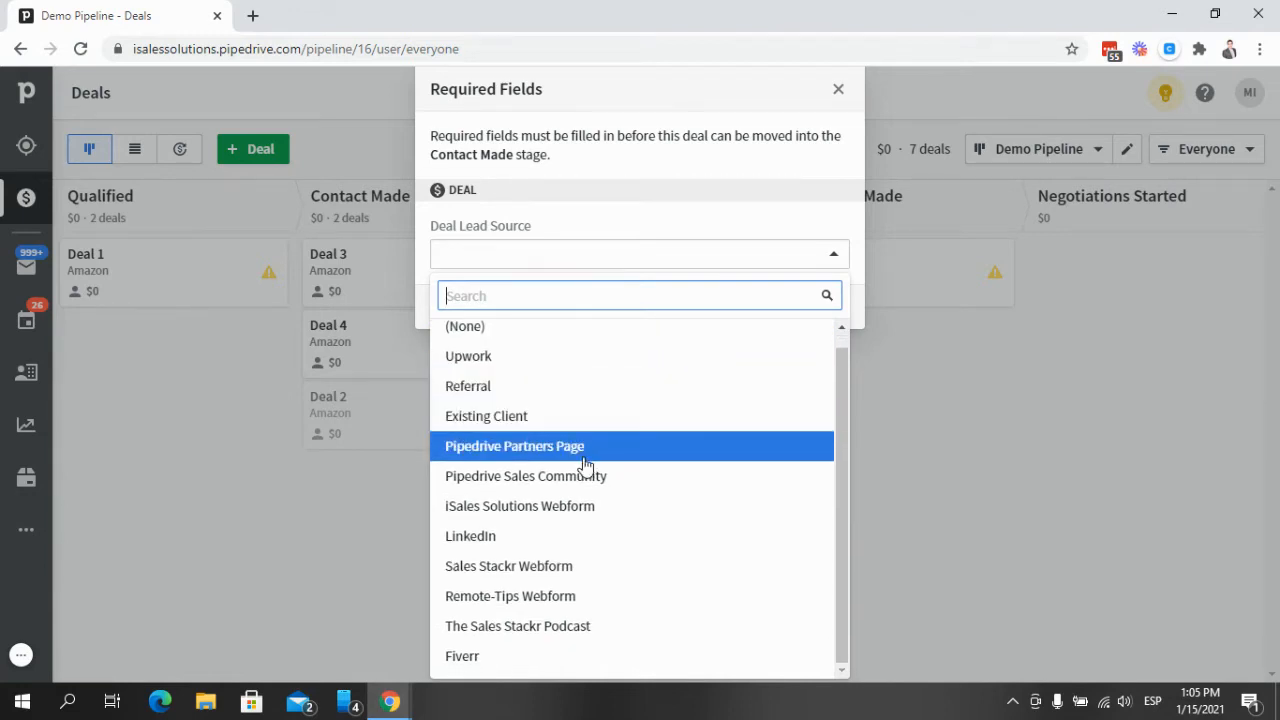
pyautogui.click(572, 420)
pyautogui.click(818, 307)
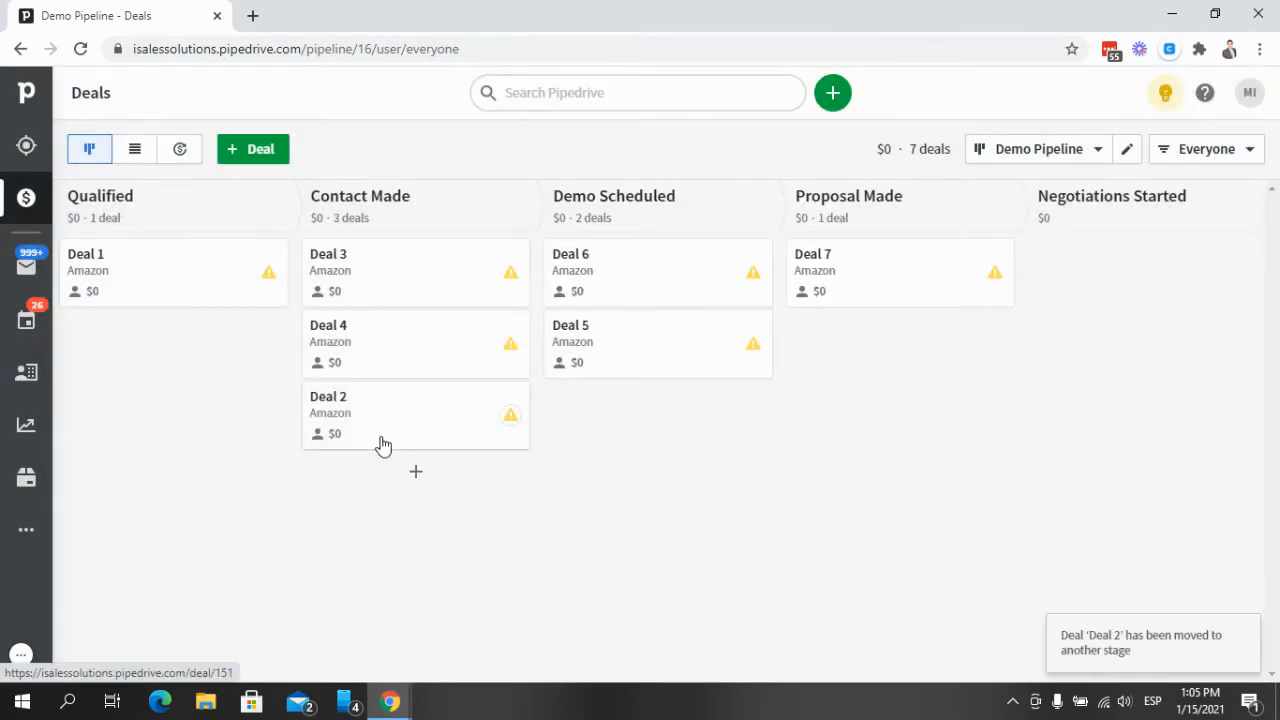
# Step: Open Deal 2 and clear its Deal Lead Source by setting it to (none)
pyautogui.click(426, 428)
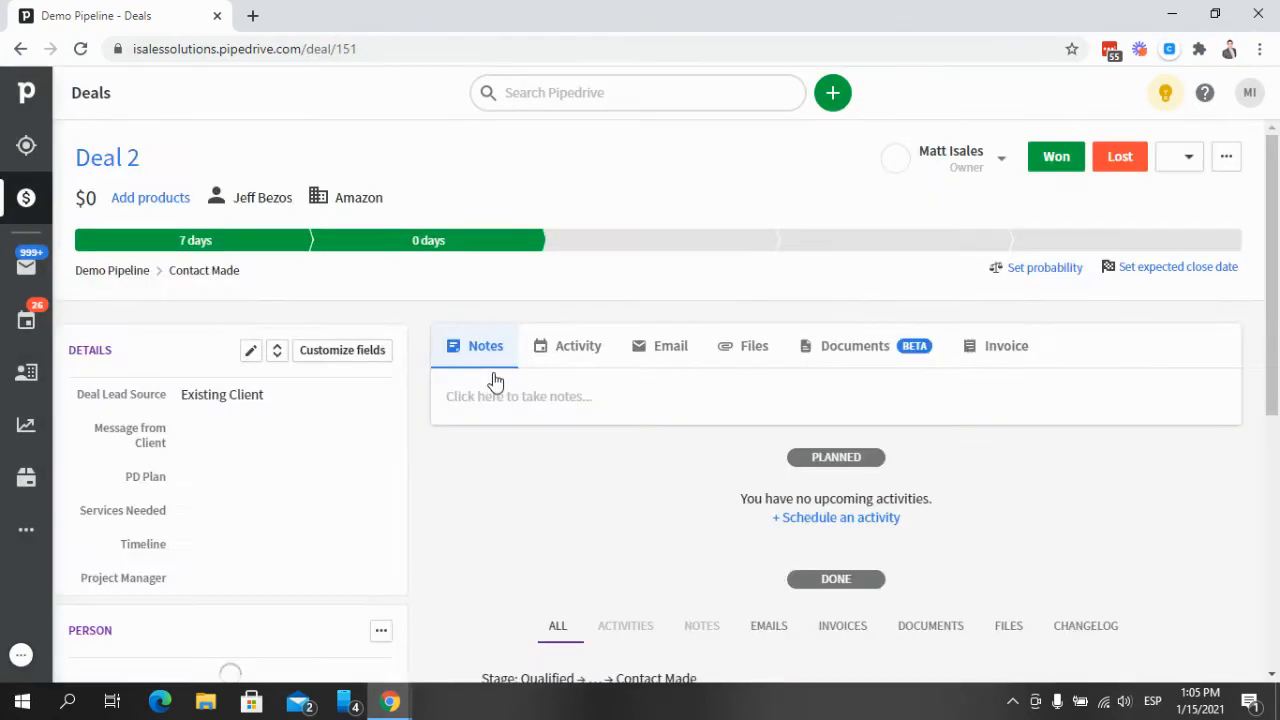
pyautogui.click(380, 400)
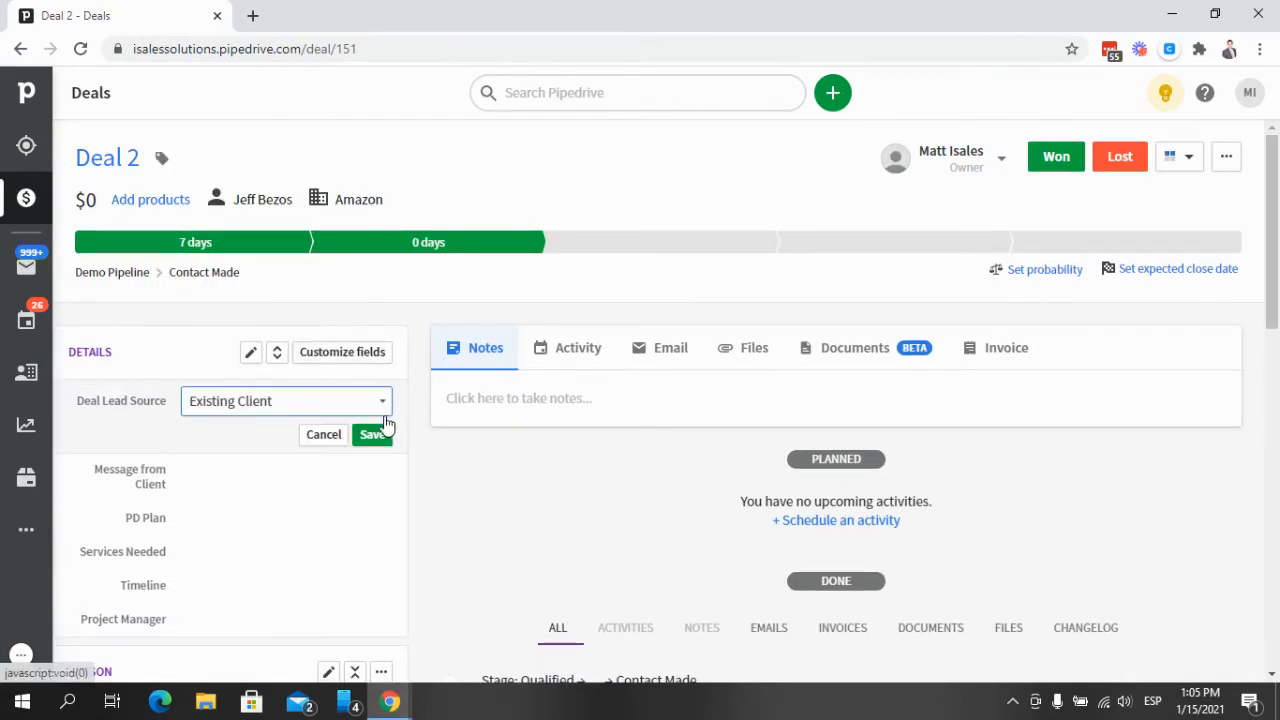
pyautogui.click(338, 408)
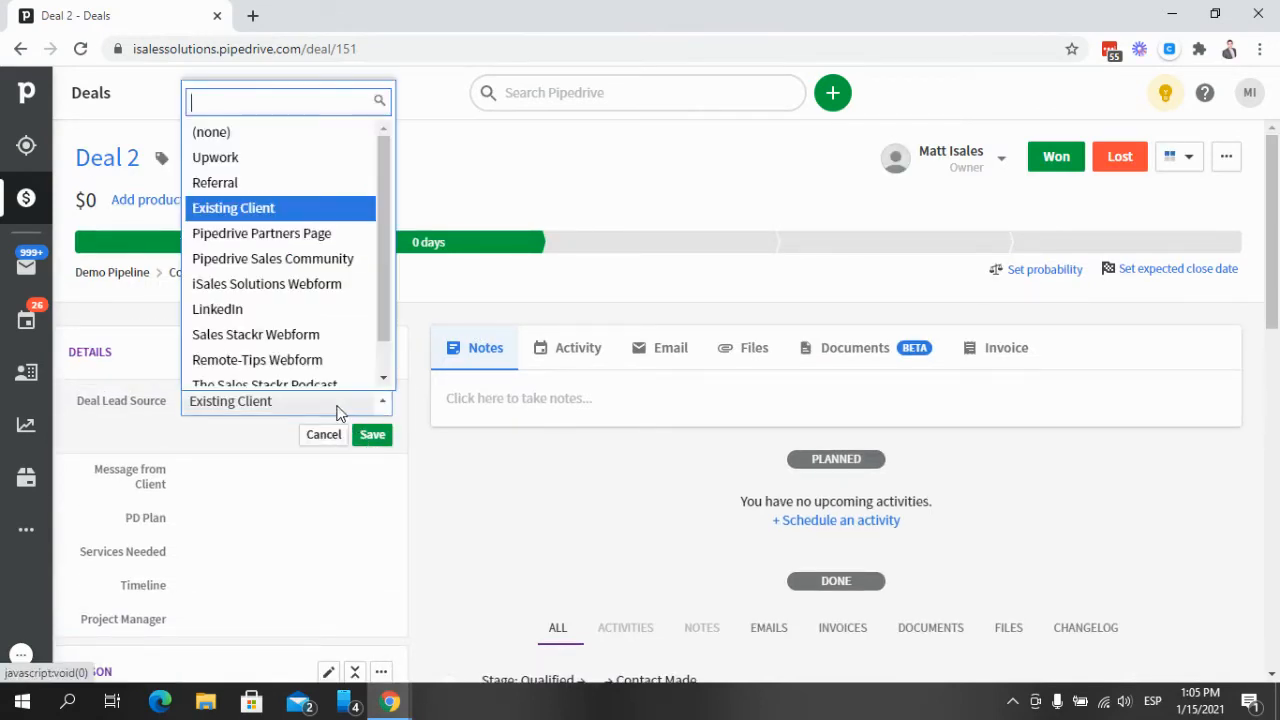
pyautogui.click(260, 133)
pyautogui.click(389, 436)
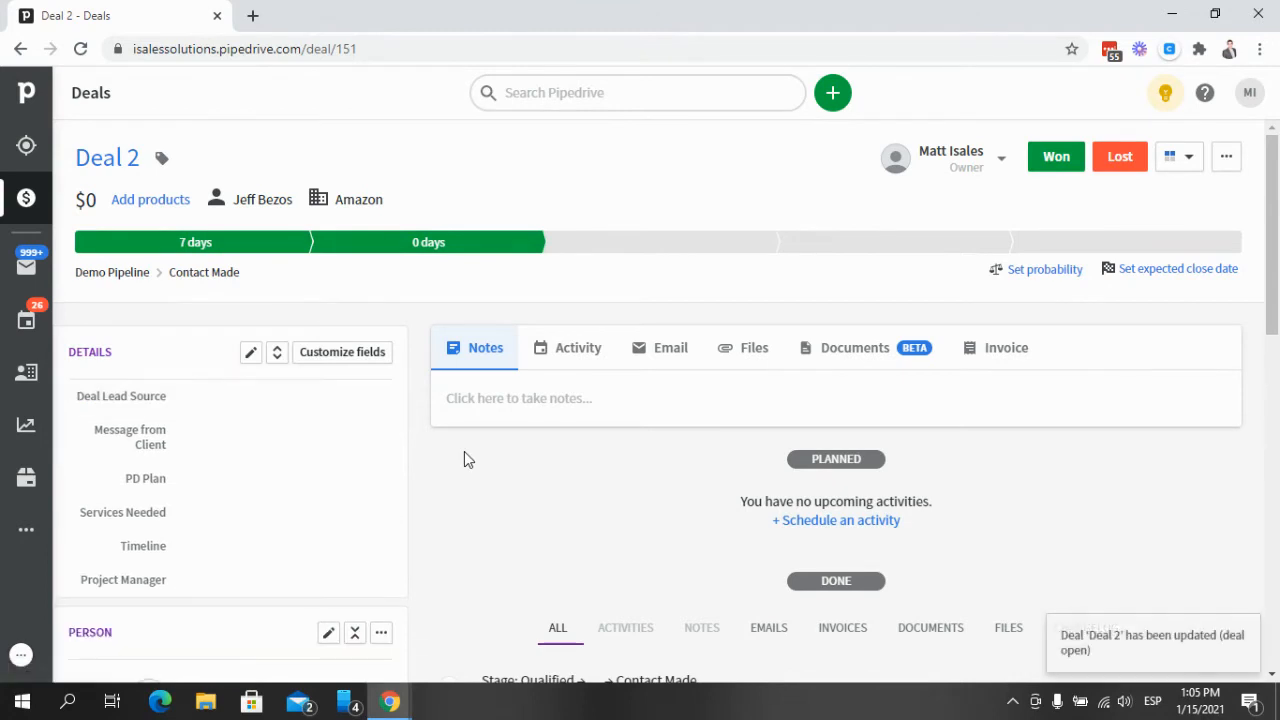
pyautogui.click(381, 332)
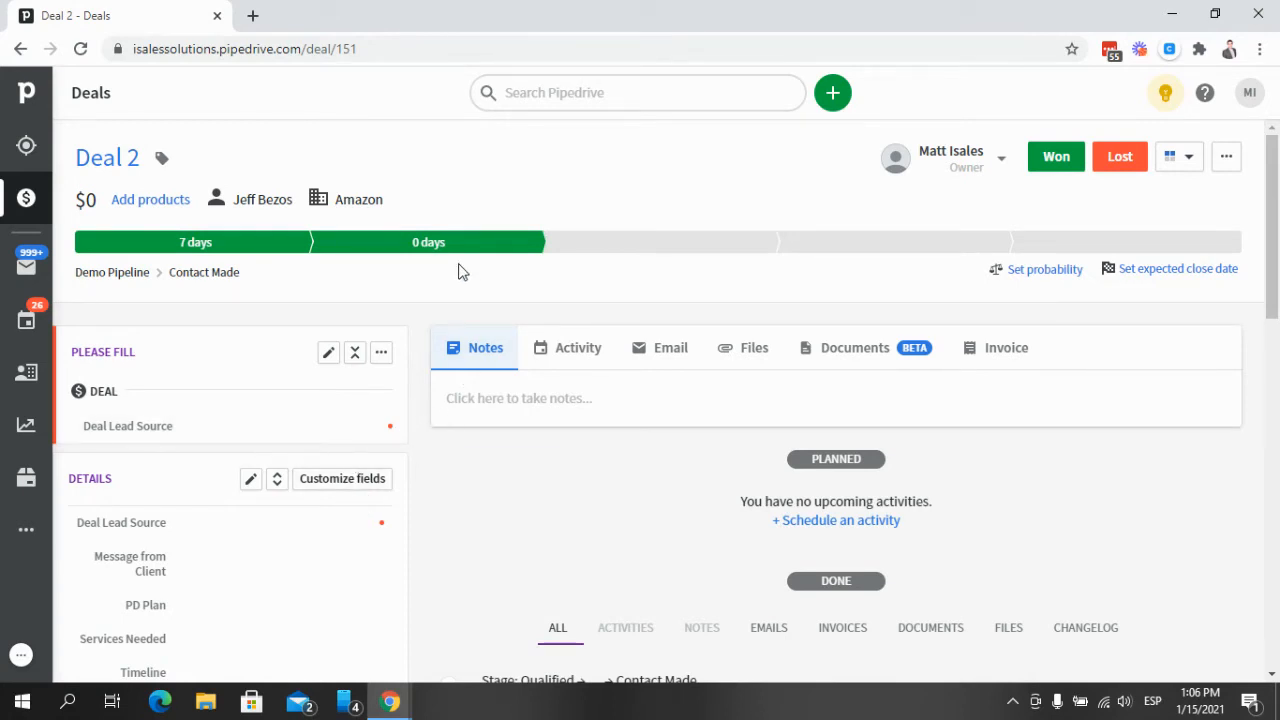
# Step: Advance Deal 2 to the Demo Scheduled stage, supplying Upwork as its Deal Lead Source
pyautogui.moveTo(437, 253)
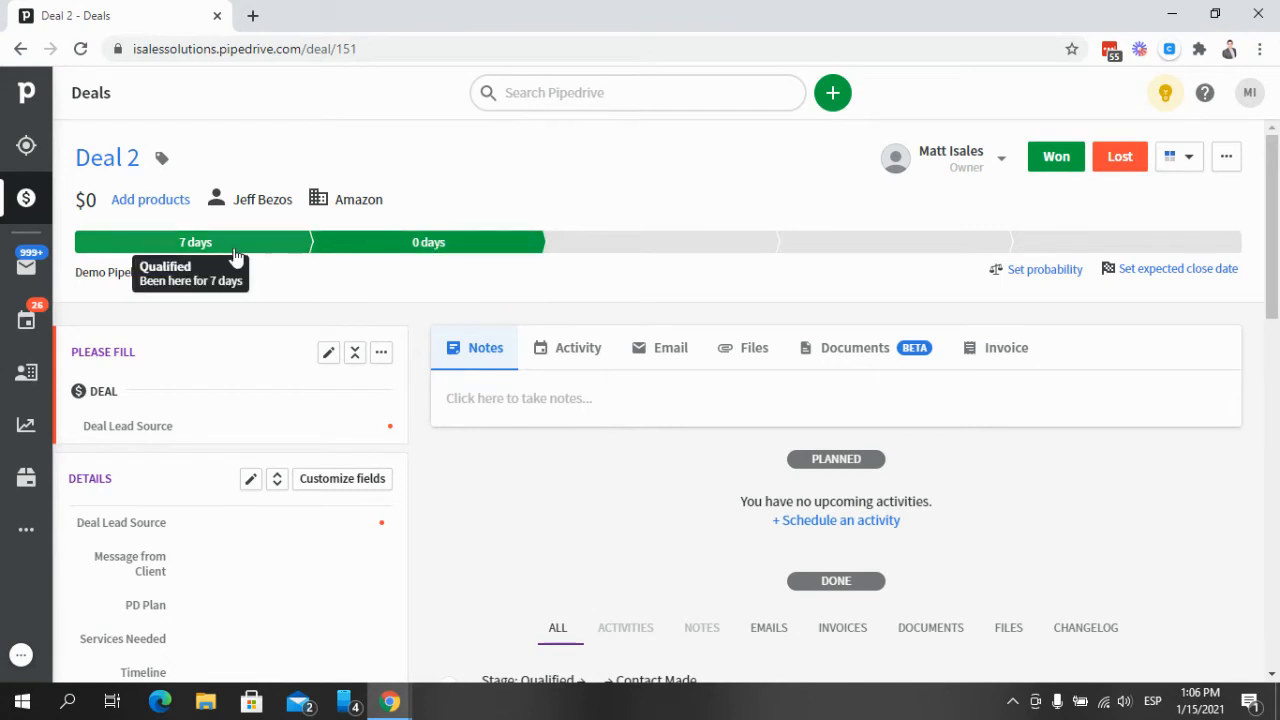
pyautogui.click(653, 247)
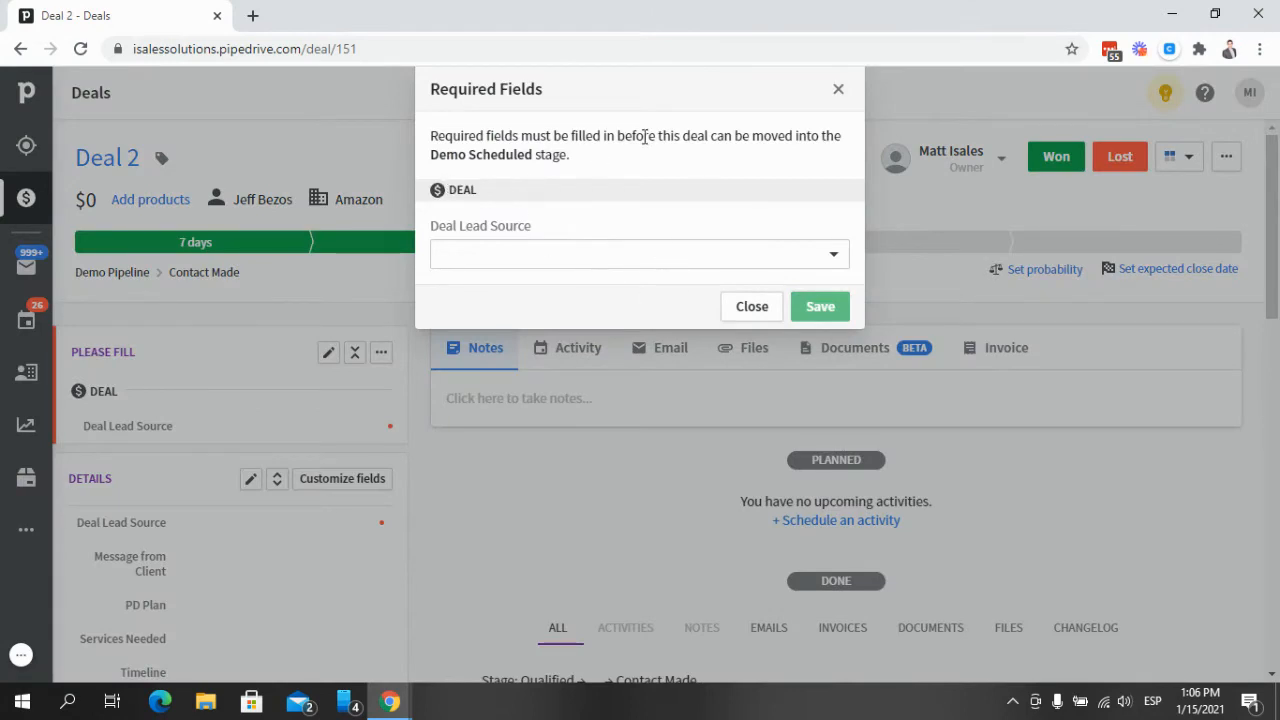
pyautogui.click(826, 262)
pyautogui.click(517, 380)
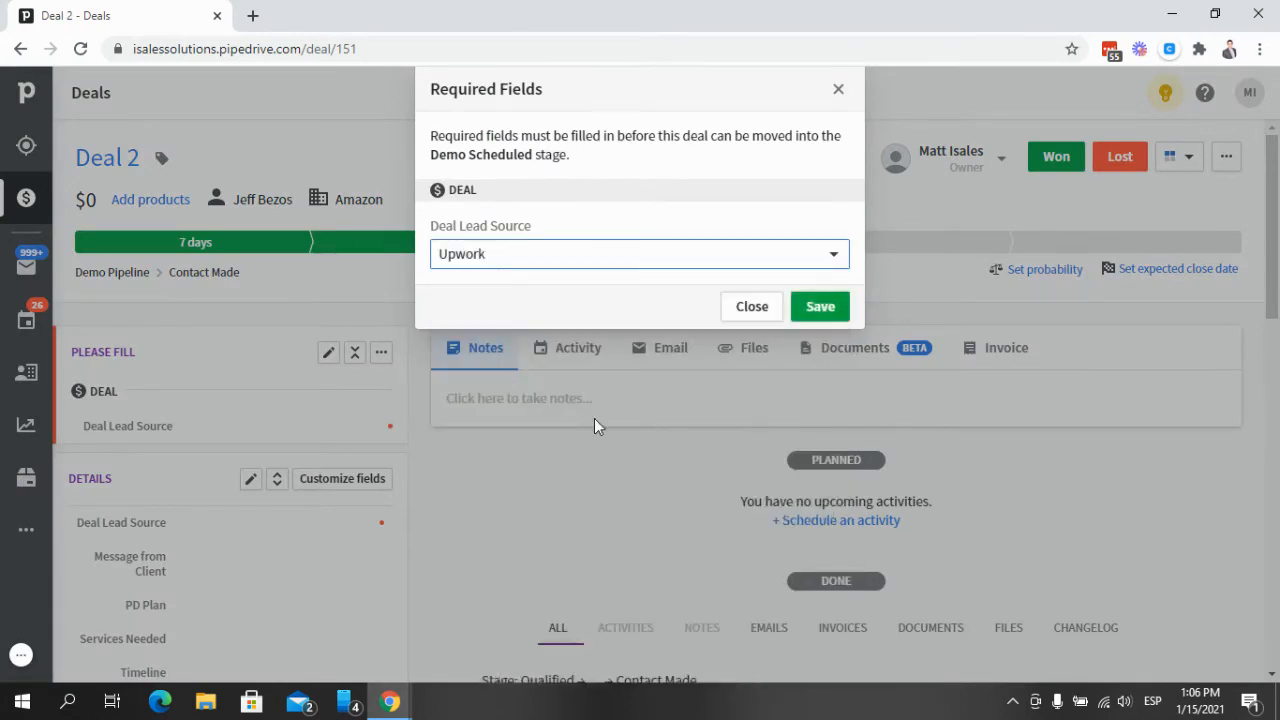
pyautogui.press('Return')
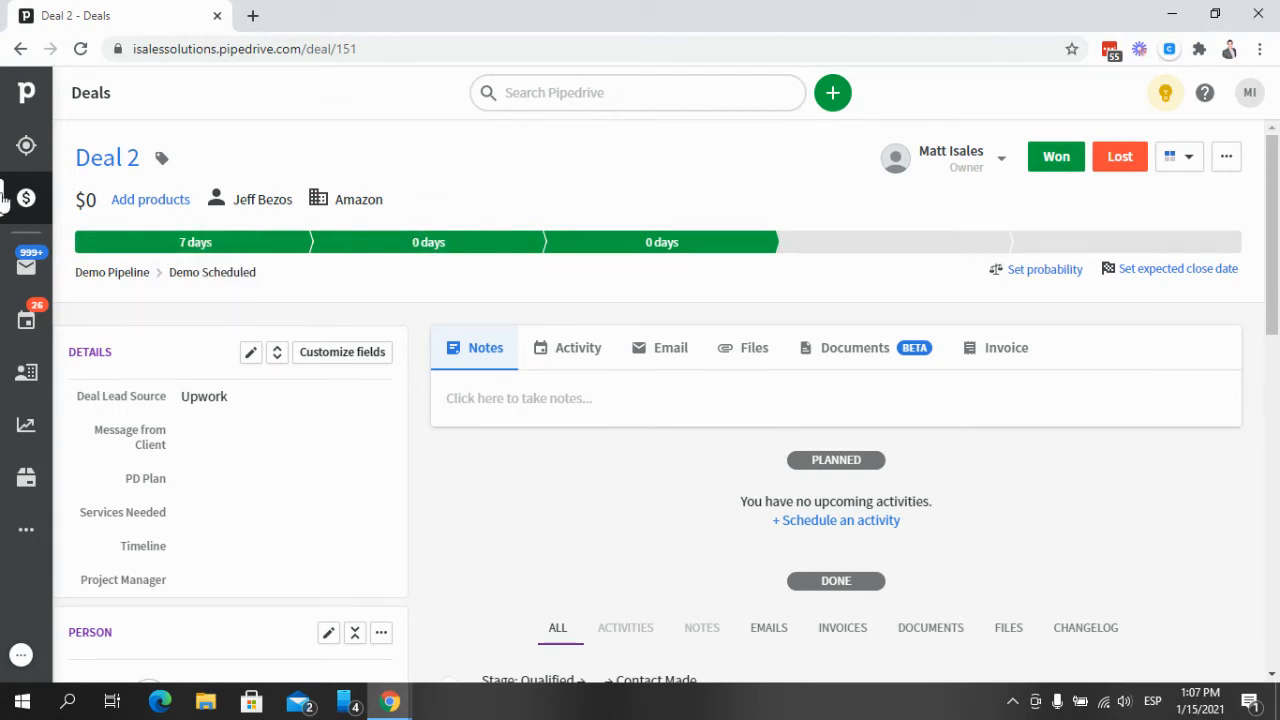
# Step: Start a new deal in the Demo Pipeline and link it to the existing Amazon contact person
pyautogui.click(17, 541)
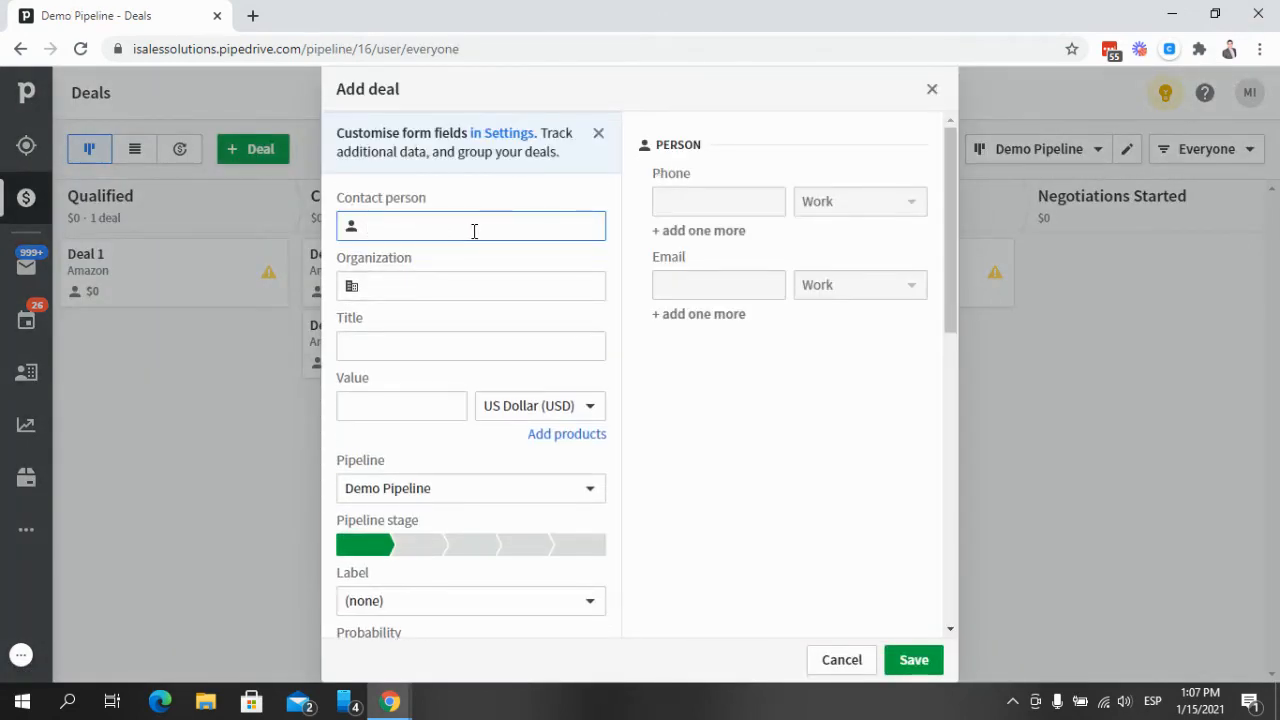
pyautogui.write('Jeff Bezo')
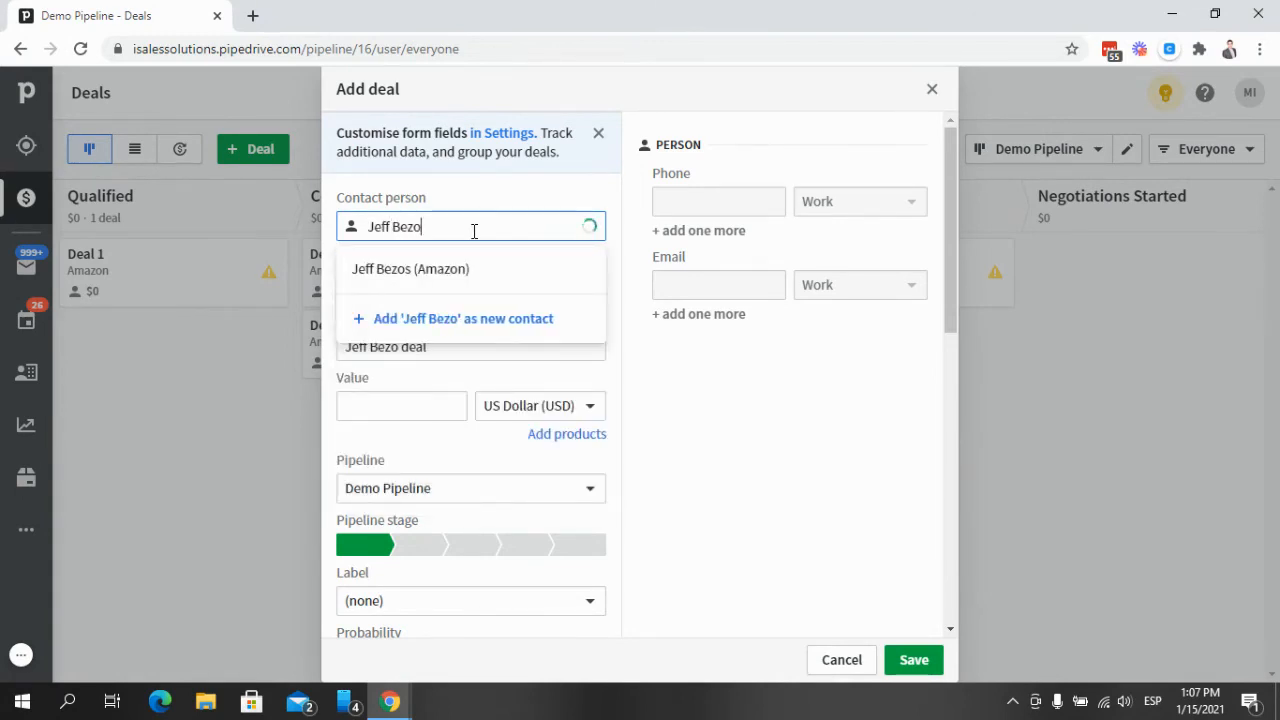
pyautogui.write('s')
pyautogui.click(481, 263)
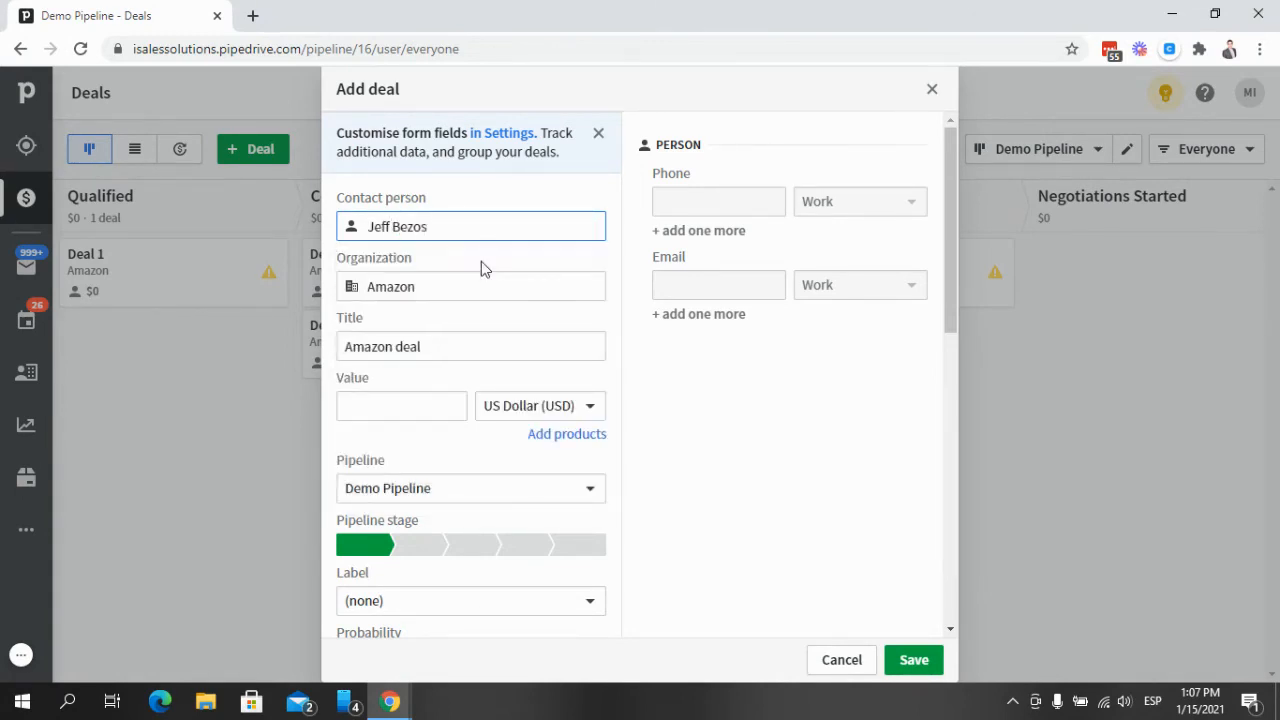
# Step: Try to save the new Amazon deal without choosing a Deal Lead Source
pyautogui.scroll(-1, 730, 340)
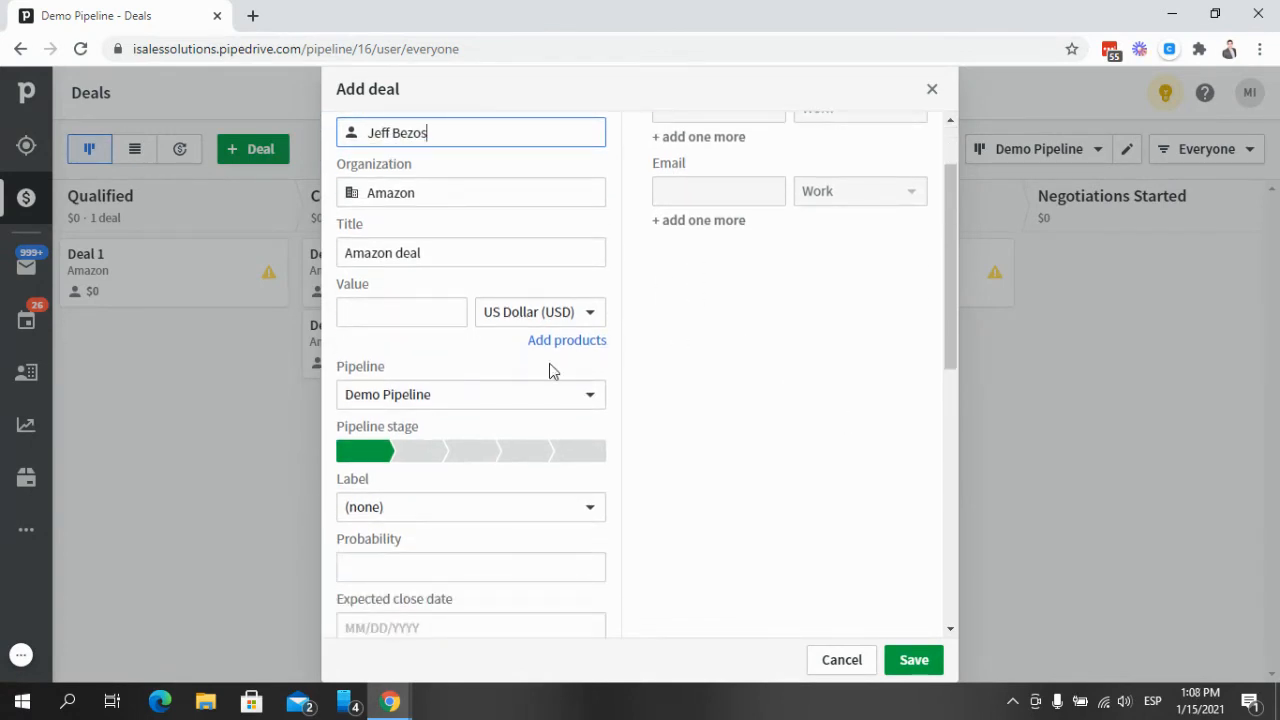
pyautogui.scroll(-4, 552, 382)
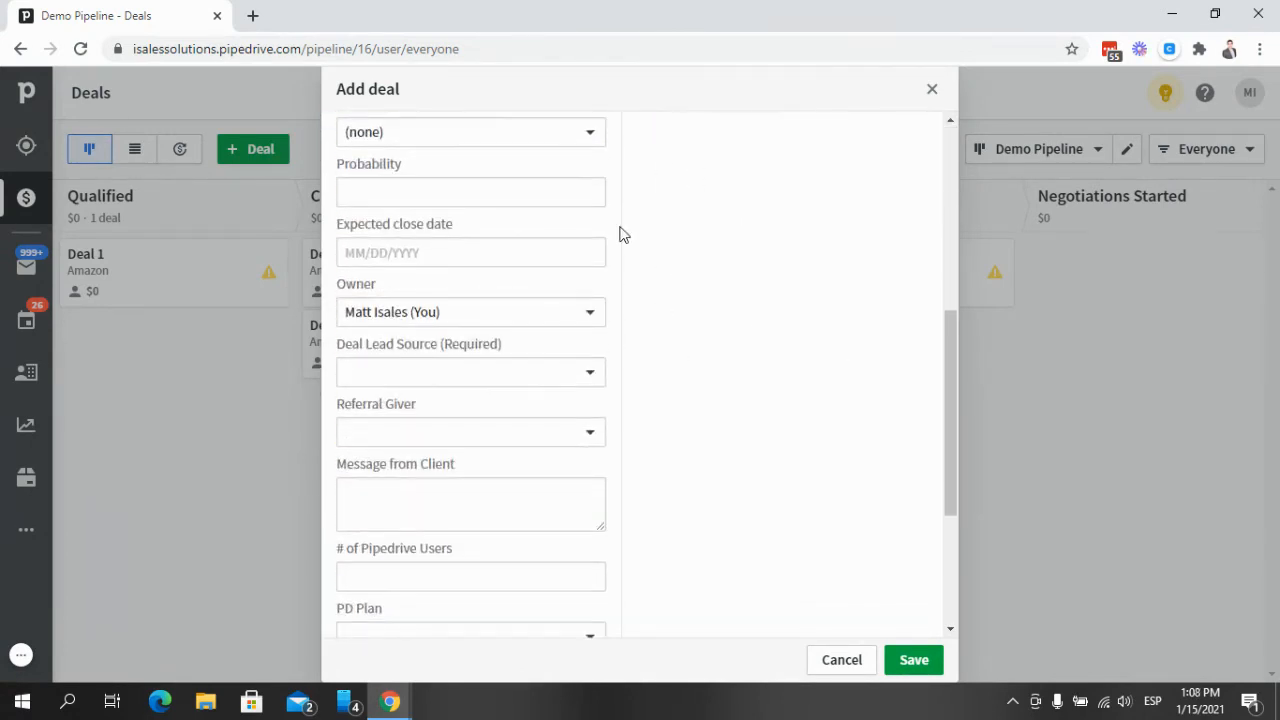
pyautogui.scroll(5, 734, 500)
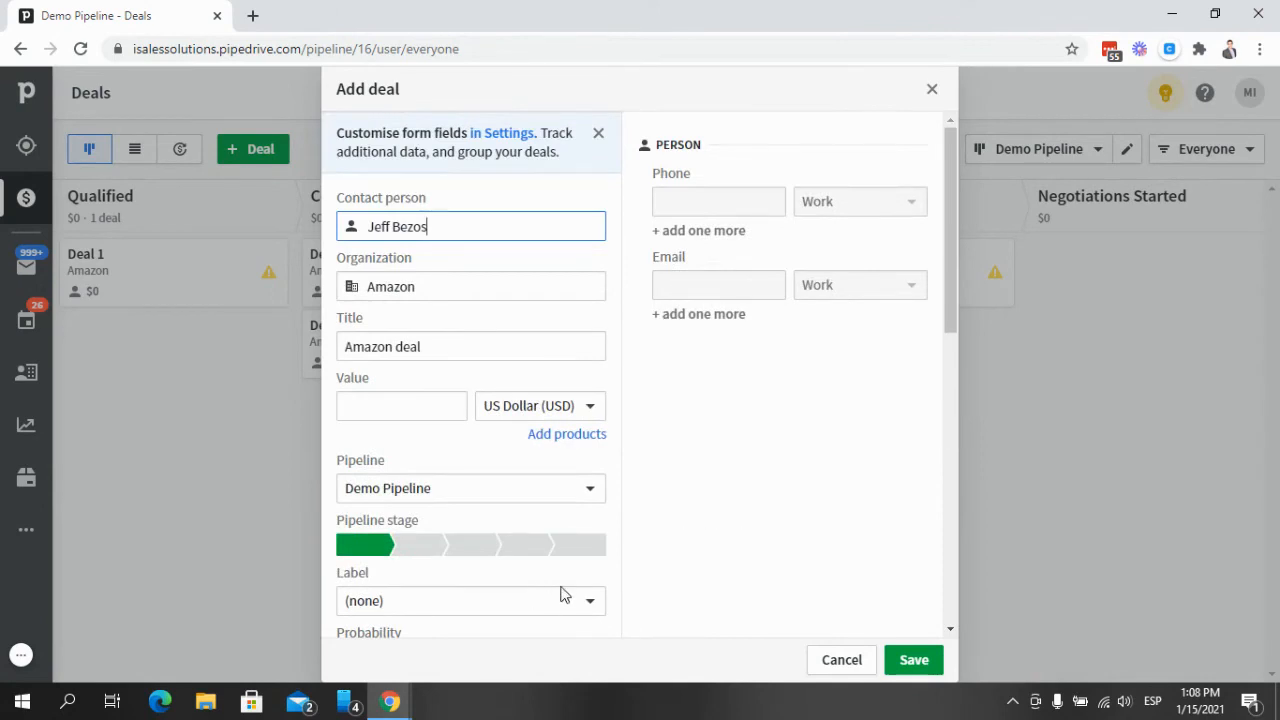
pyautogui.click(914, 658)
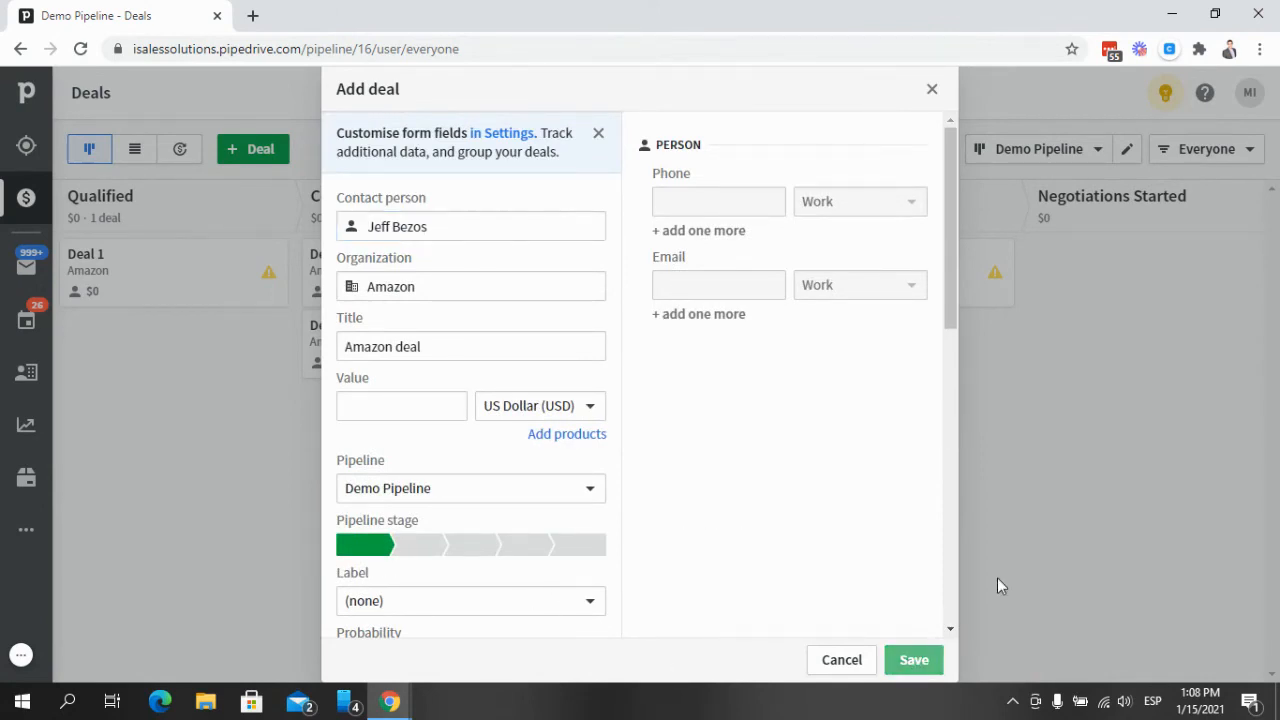
pyautogui.click(910, 660)
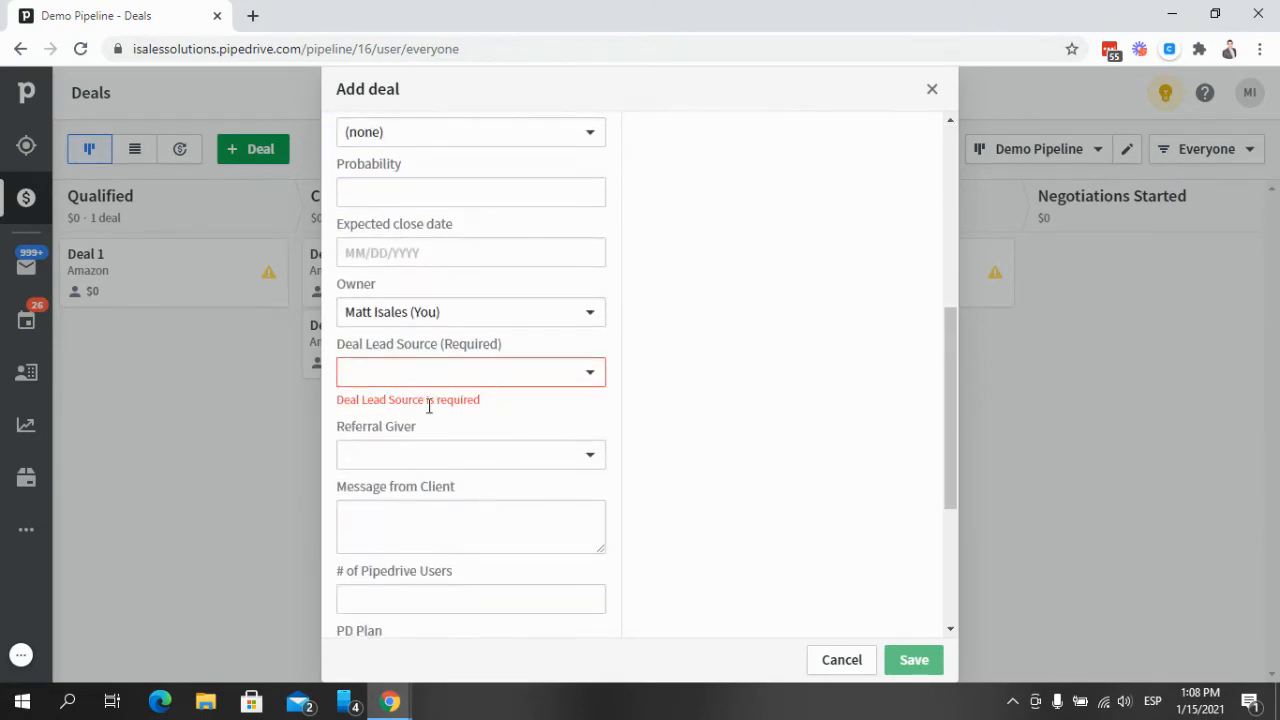
# Step: Set the new Amazon deal's Deal Lead Source to Referral, save the deal and dismiss the notification about adding values
pyautogui.click(568, 374)
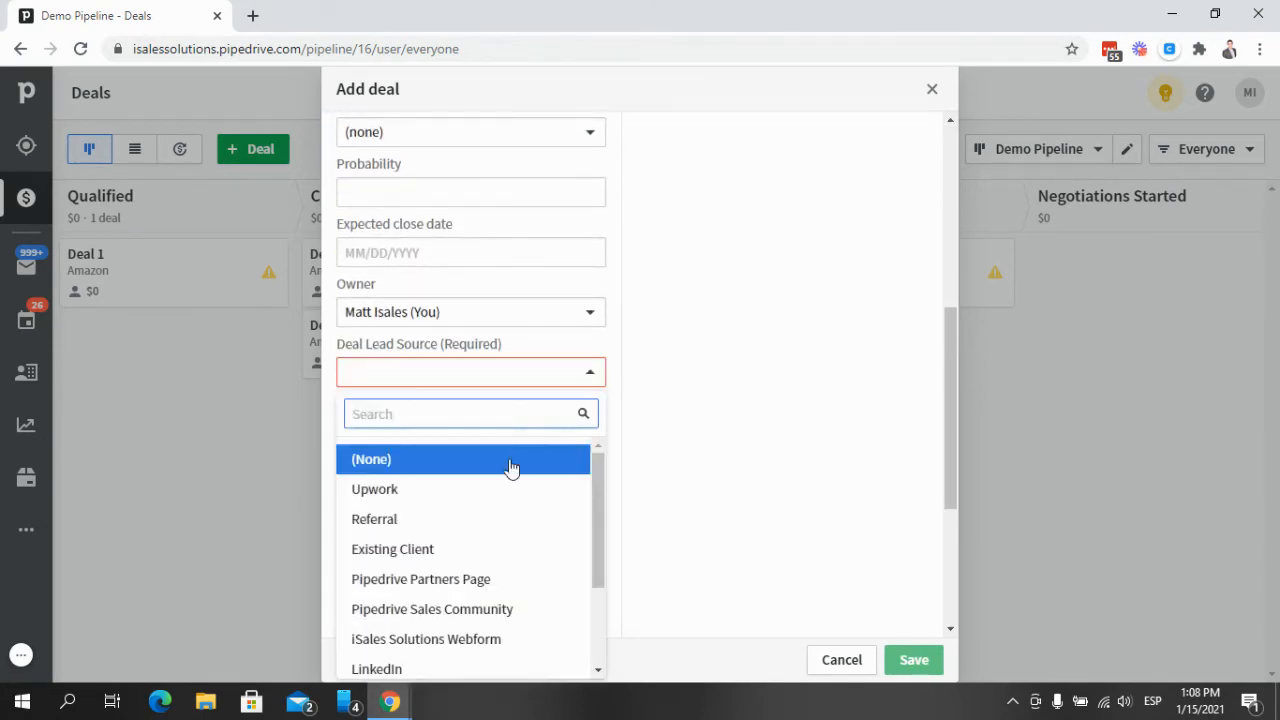
pyautogui.click(480, 522)
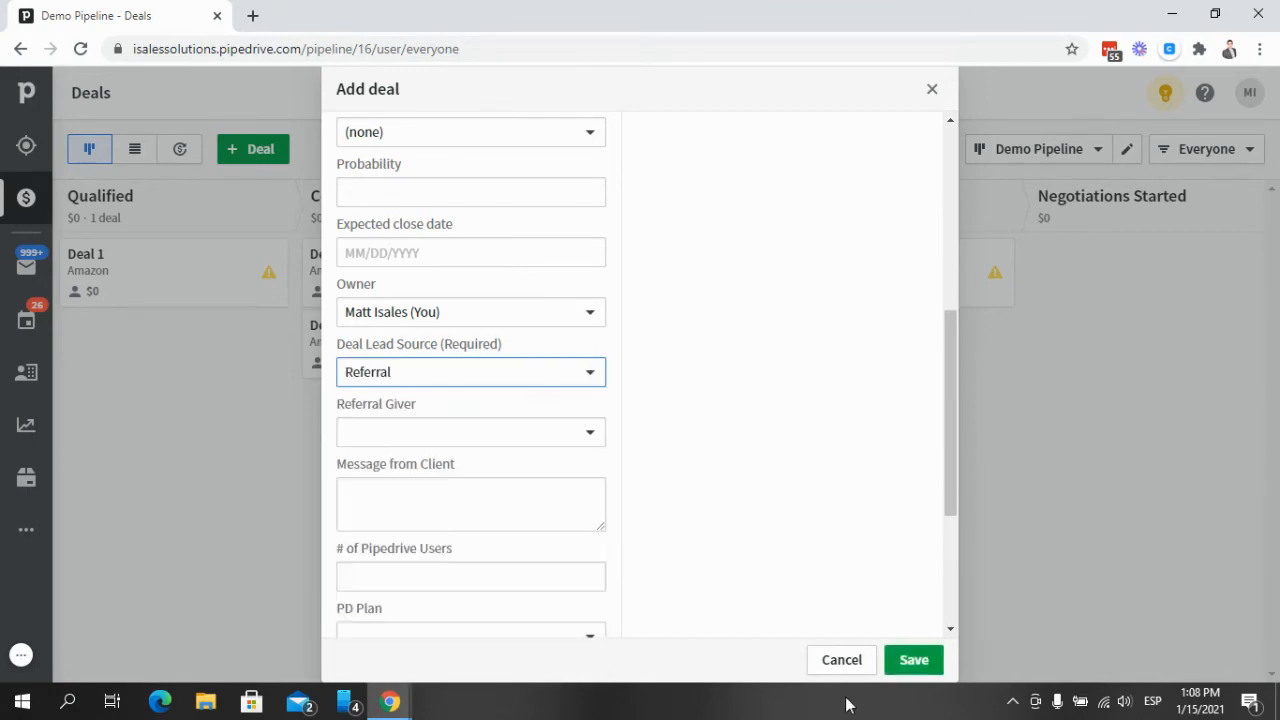
pyautogui.click(914, 659)
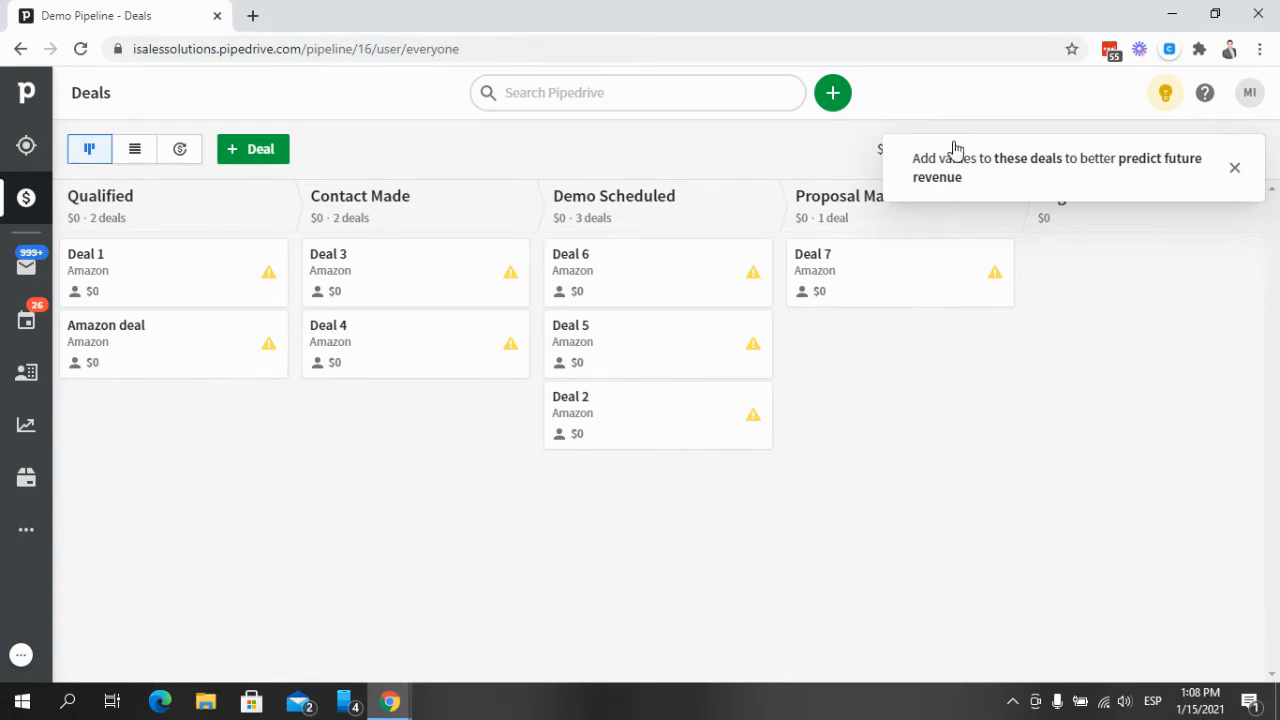
pyautogui.click(1234, 168)
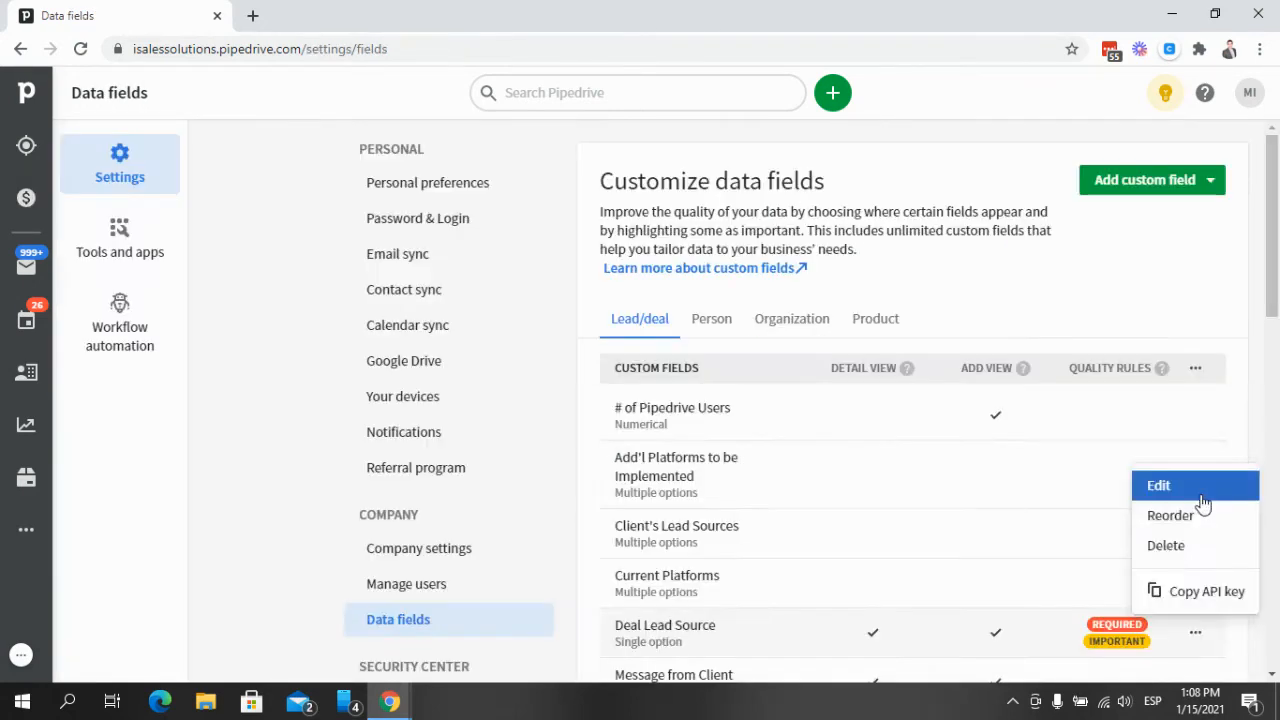
# Step: Edit the Deal Lead Source field so it is no longer Required and is Important only in the Demo Pipeline, and save
pyautogui.click(1203, 490)
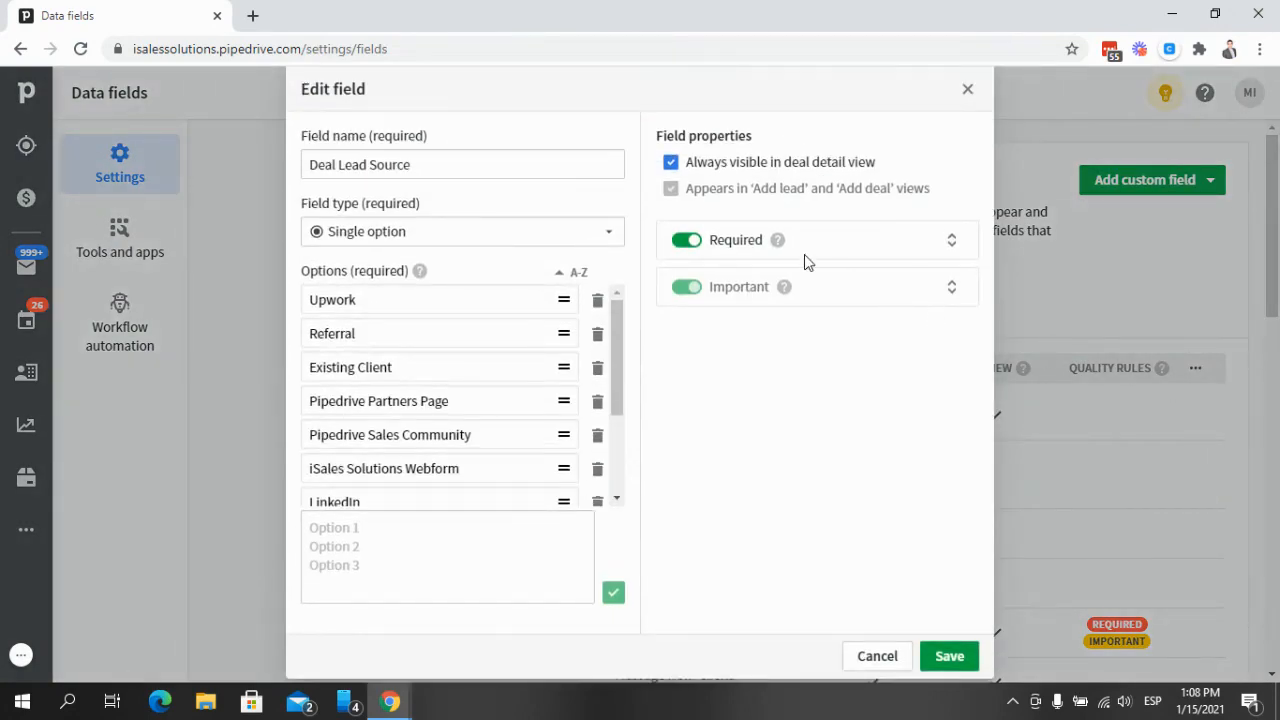
pyautogui.click(692, 252)
pyautogui.click(680, 242)
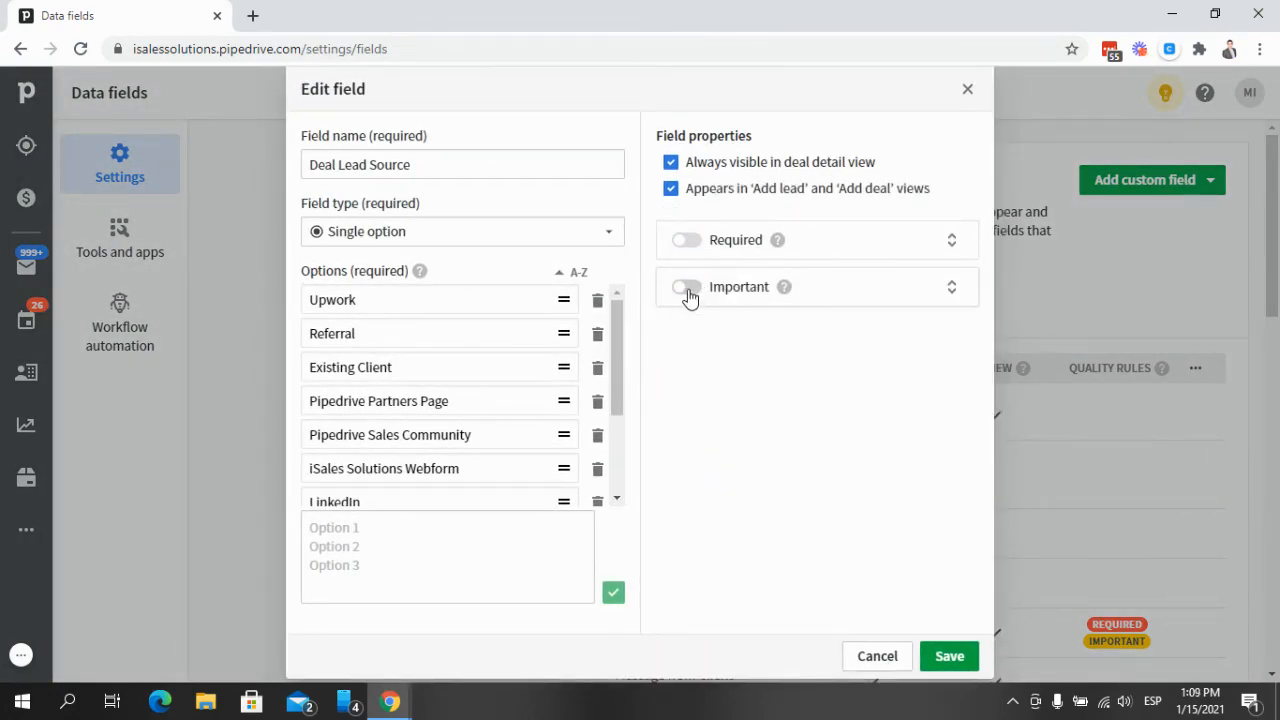
pyautogui.click(687, 289)
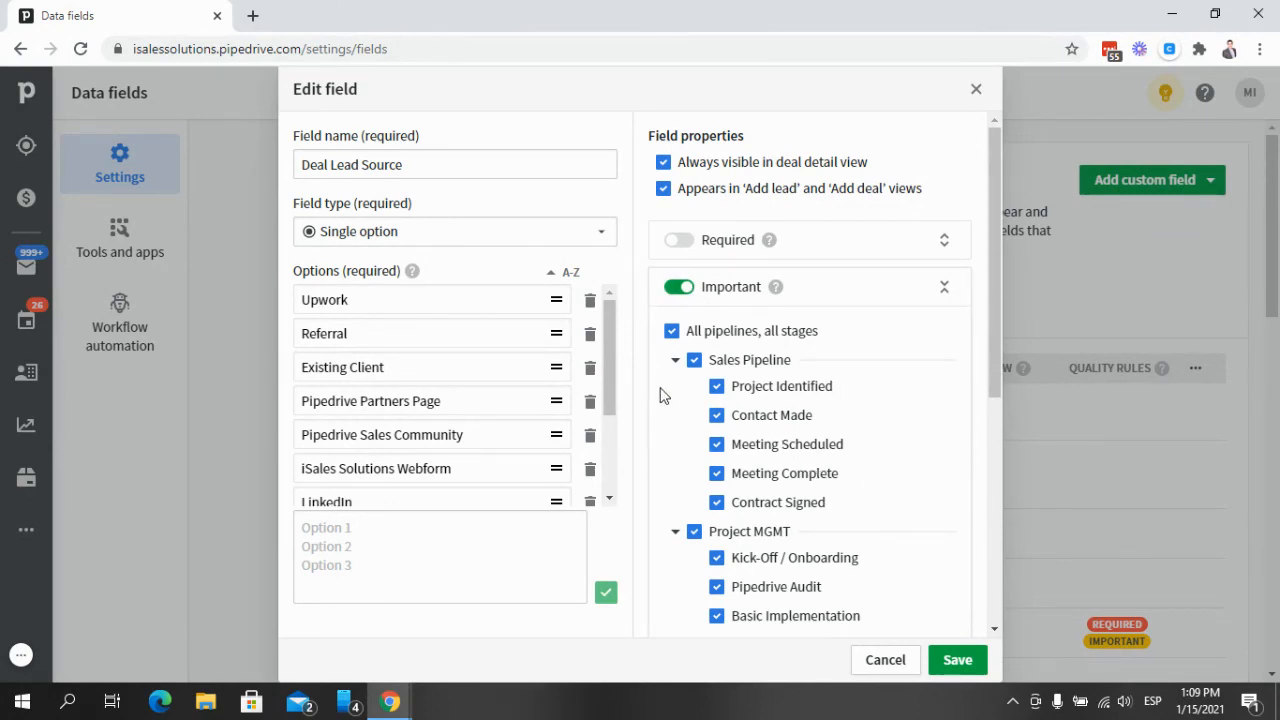
pyautogui.click(671, 331)
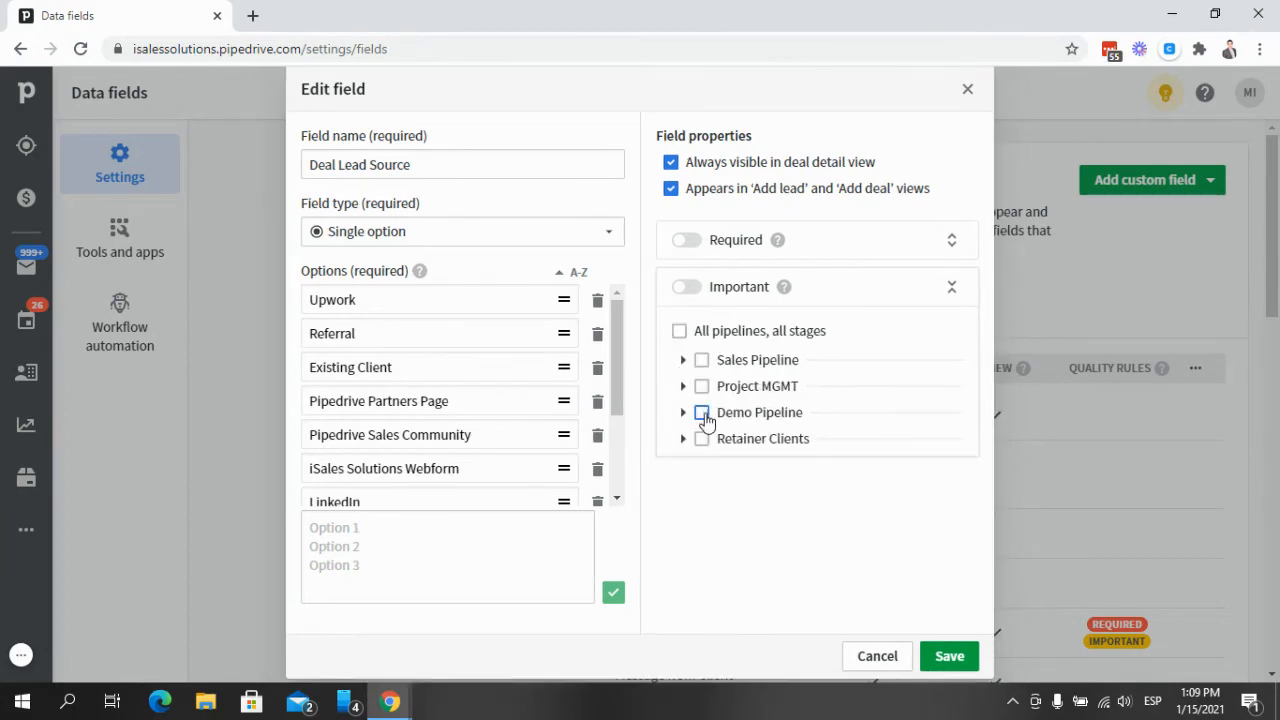
pyautogui.click(694, 412)
pyautogui.click(957, 660)
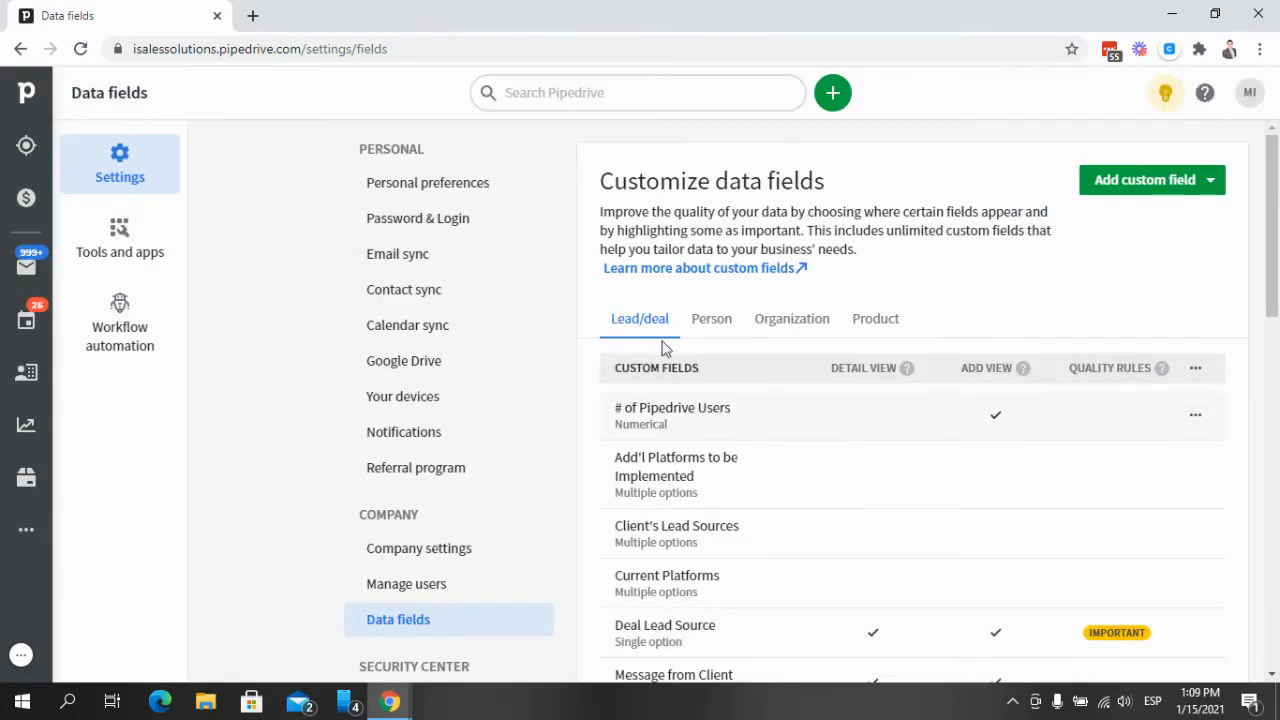
# Step: Check the Deal Lead Source in the Amazon deal's details and return to the Demo Pipeline
pyautogui.click(26, 197)
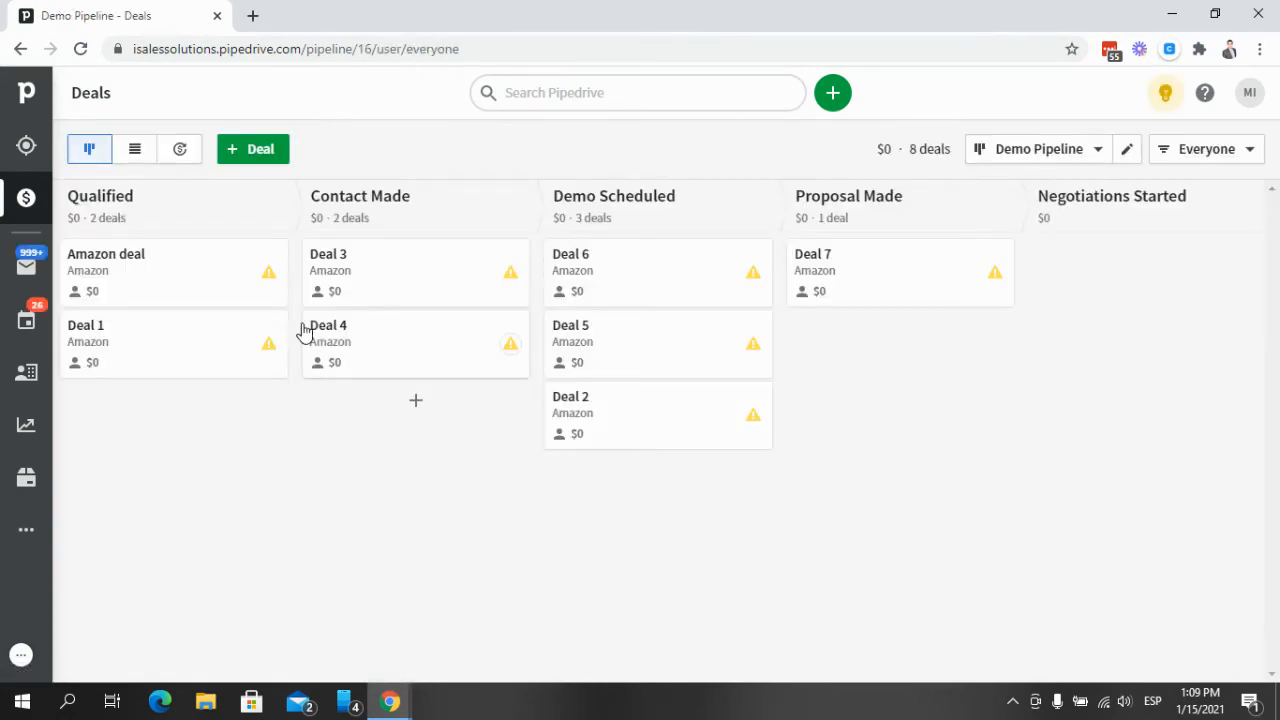
pyautogui.click(157, 287)
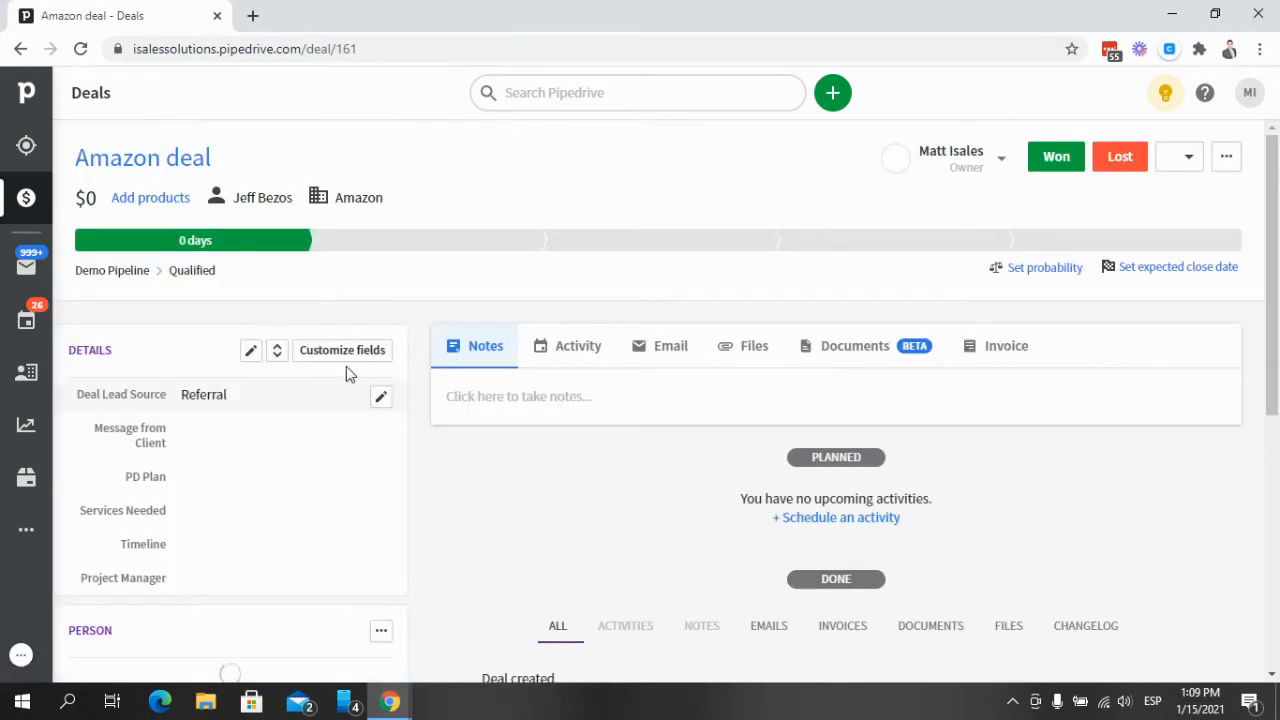
pyautogui.click(26, 198)
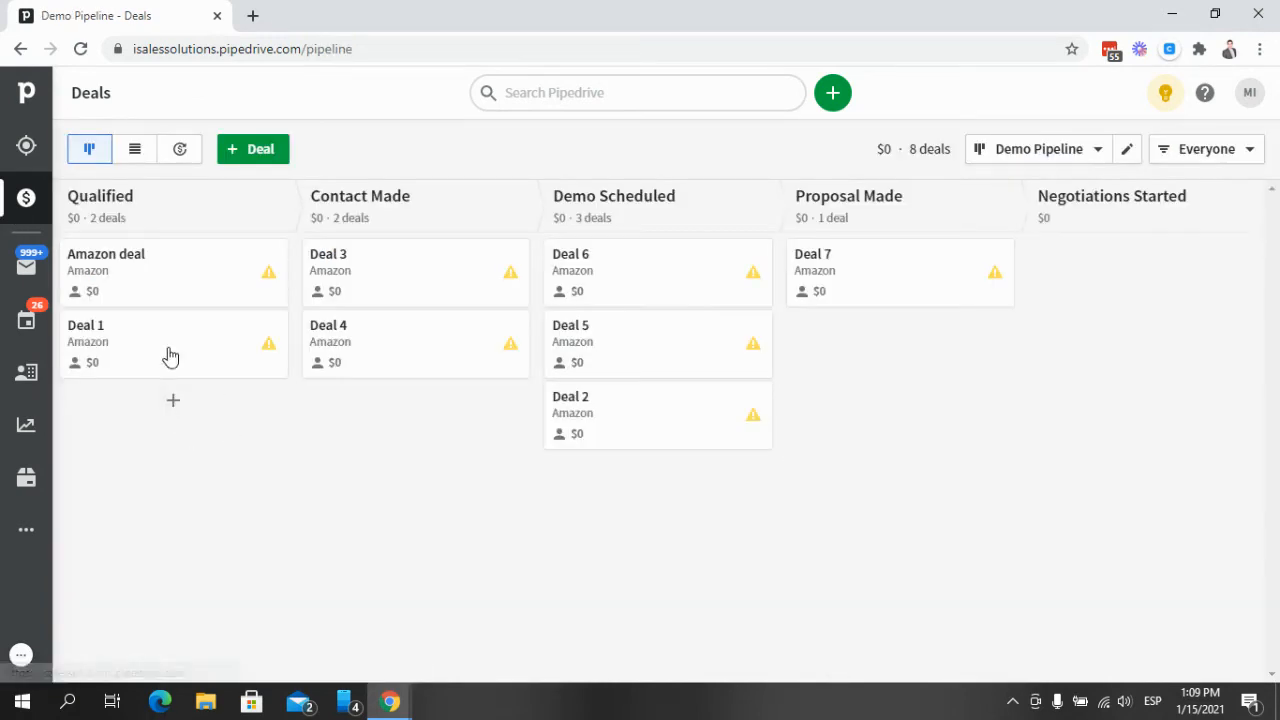
# Step: Open Deal 1 and fill in its important Deal Lead Source field with LinkedIn
pyautogui.click(166, 357)
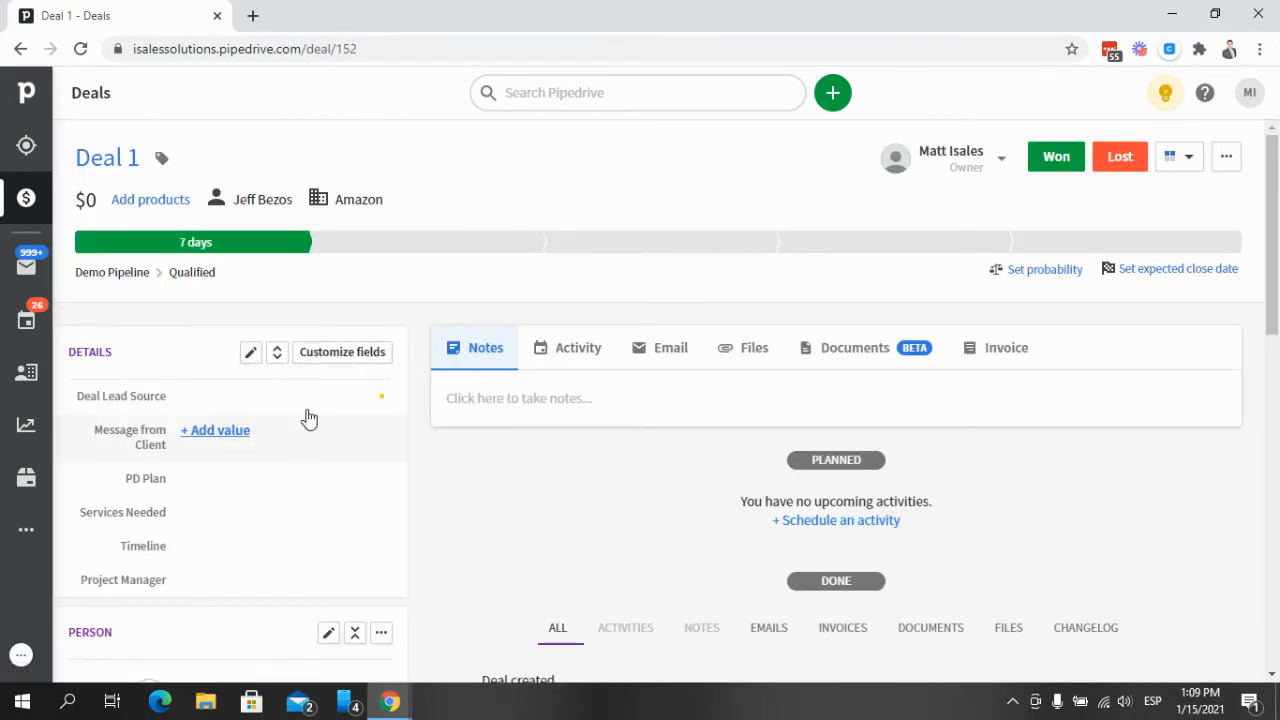
pyautogui.scroll(-6, 168, 390)
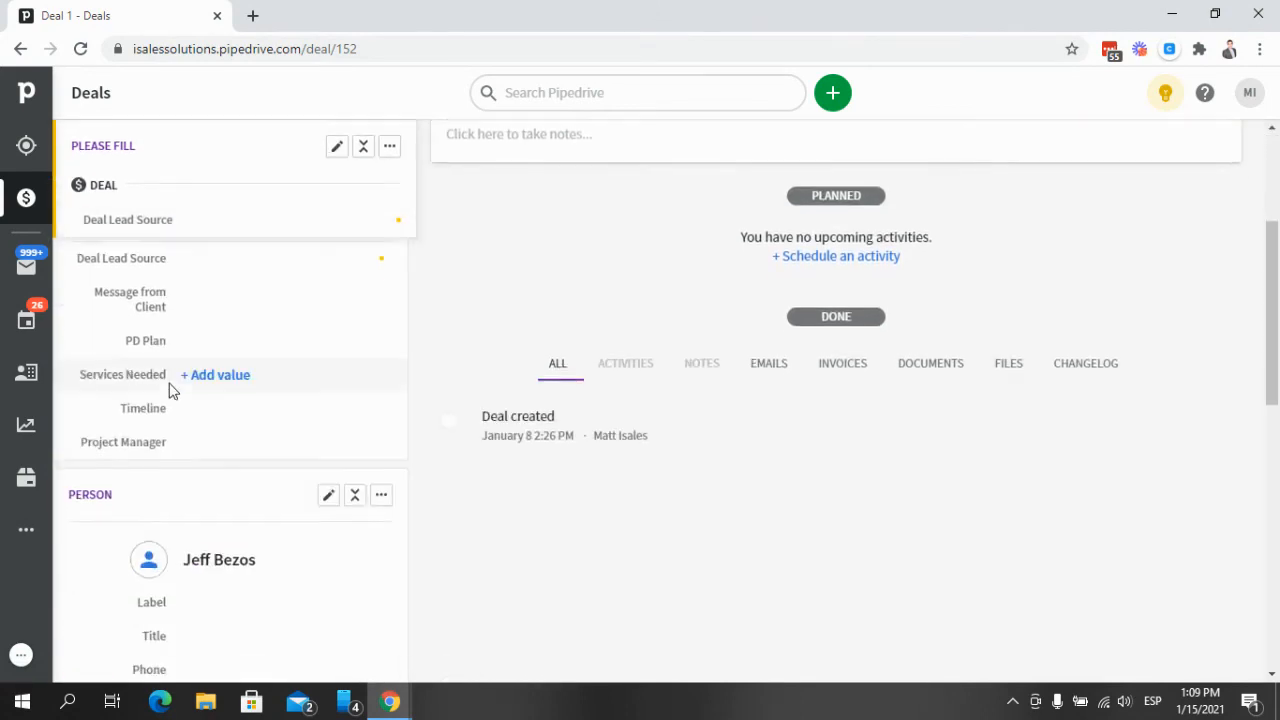
pyautogui.scroll(6, 291, 257)
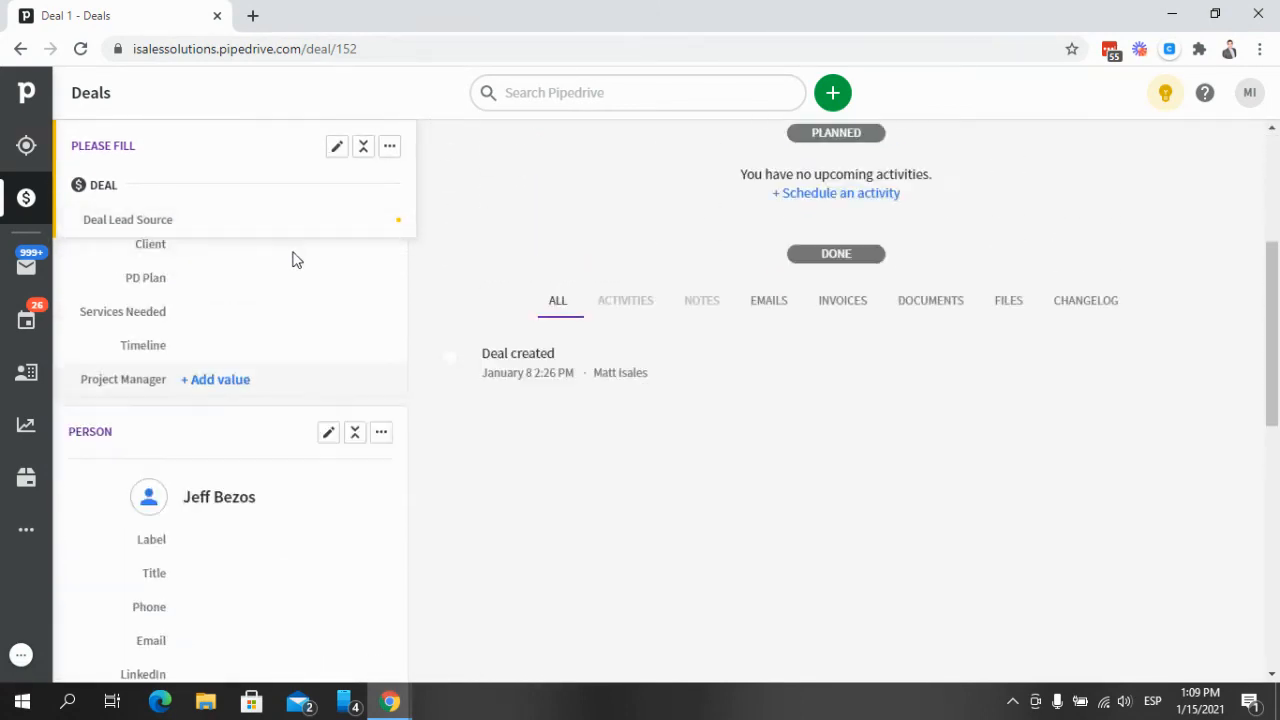
pyautogui.click(217, 428)
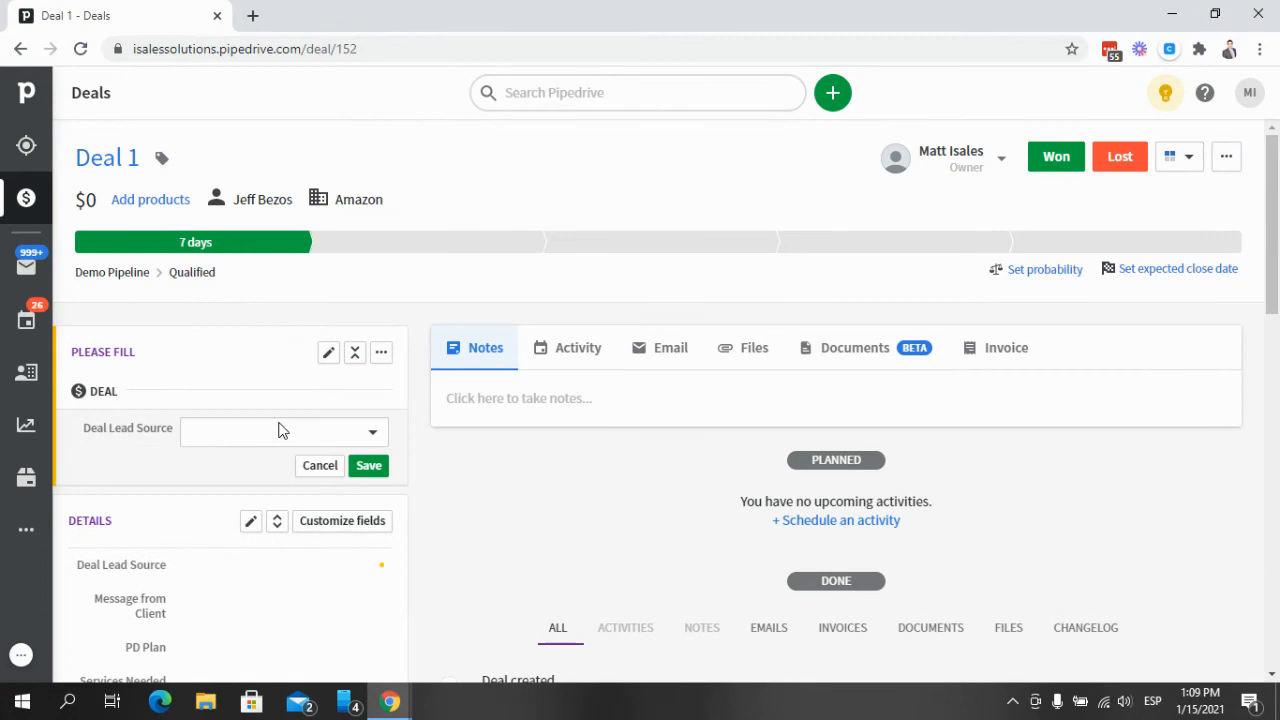
pyautogui.click(365, 434)
pyautogui.click(325, 303)
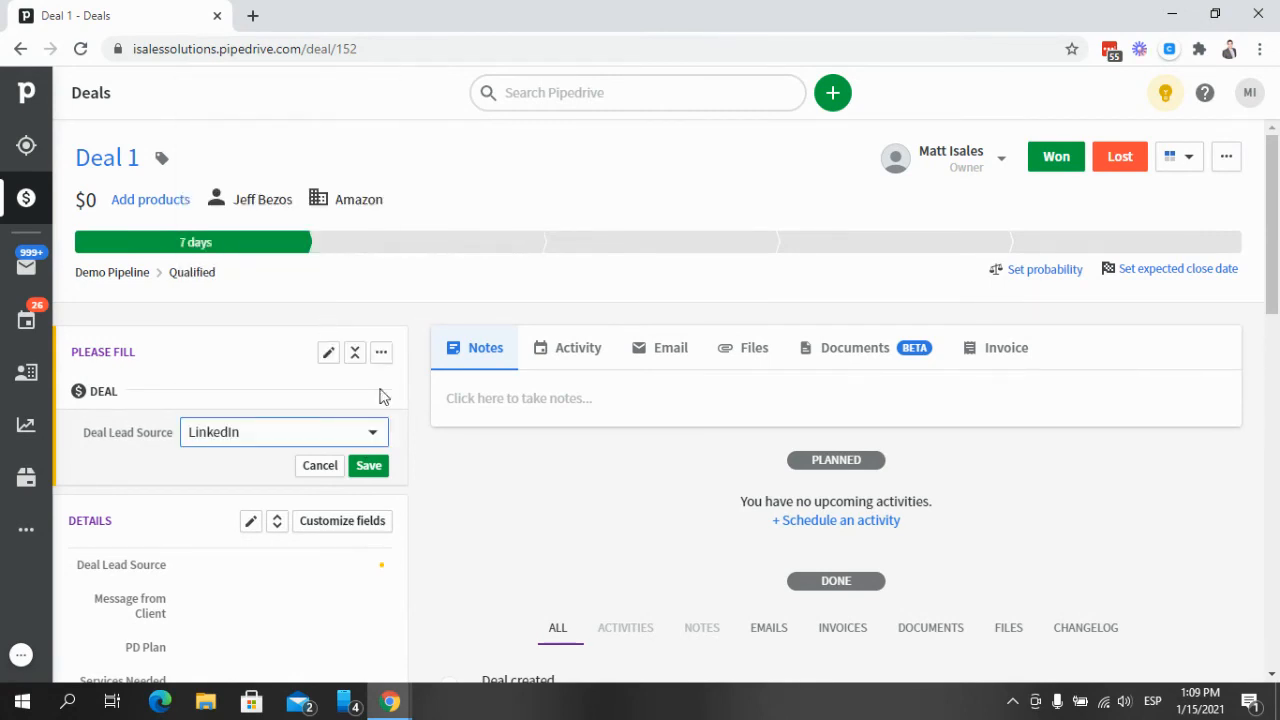
pyautogui.click(366, 467)
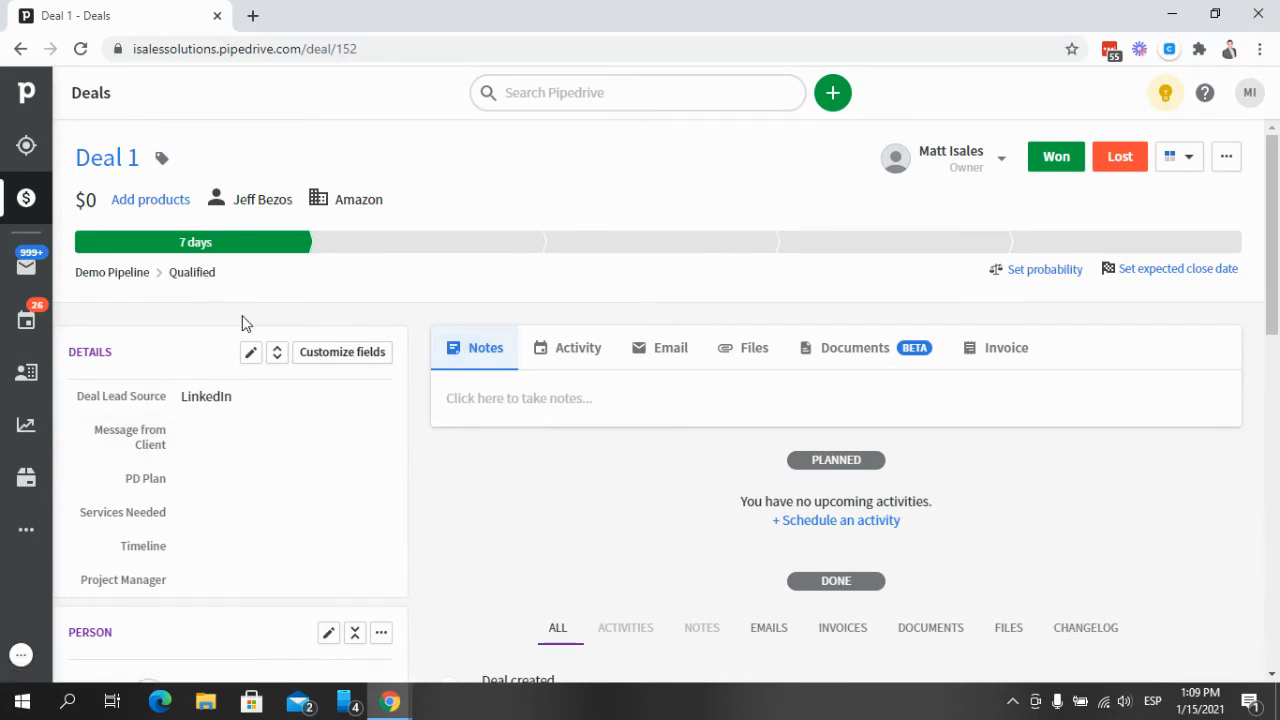
pyautogui.scroll(-2, 260, 320)
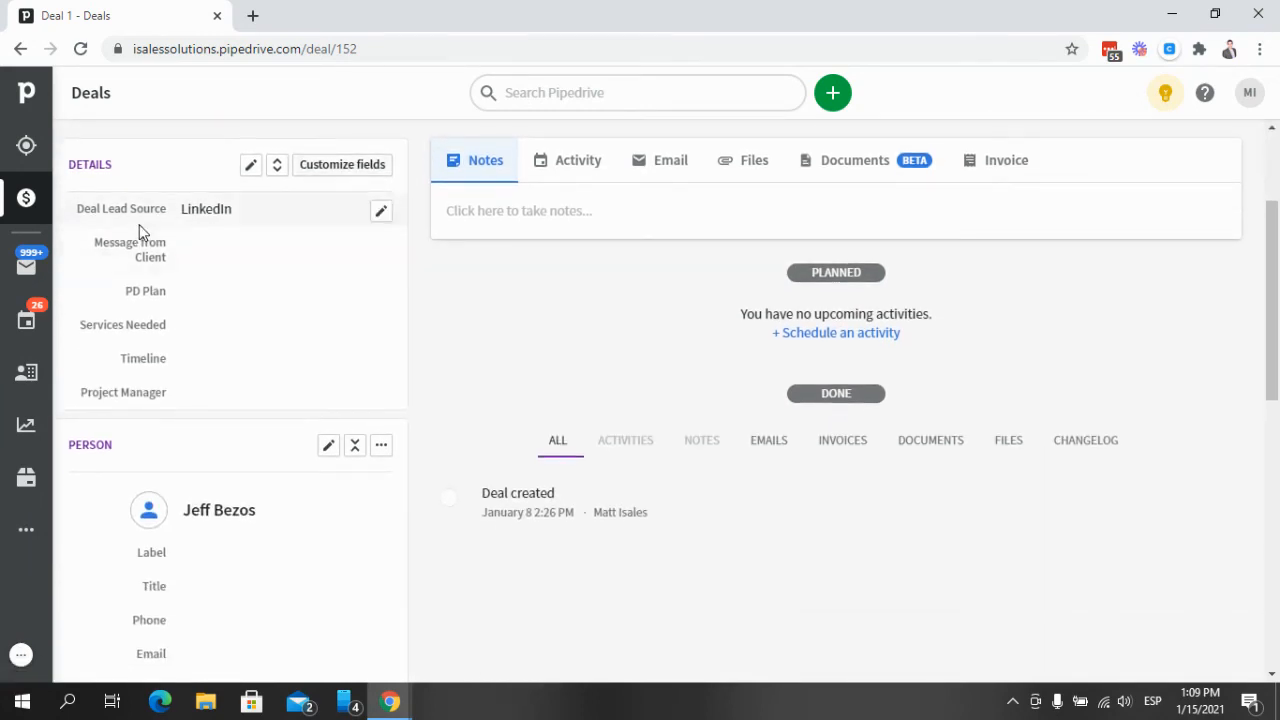
pyautogui.scroll(2, 414, 237)
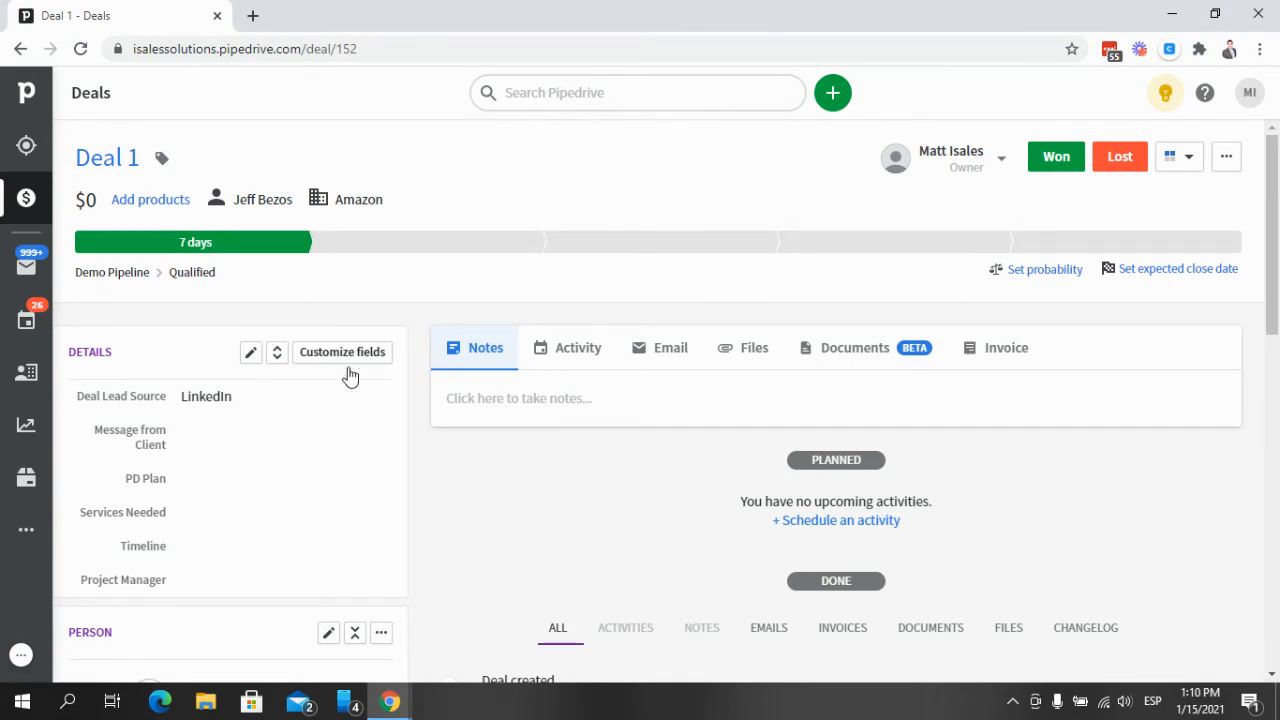
pyautogui.moveTo(281, 248)
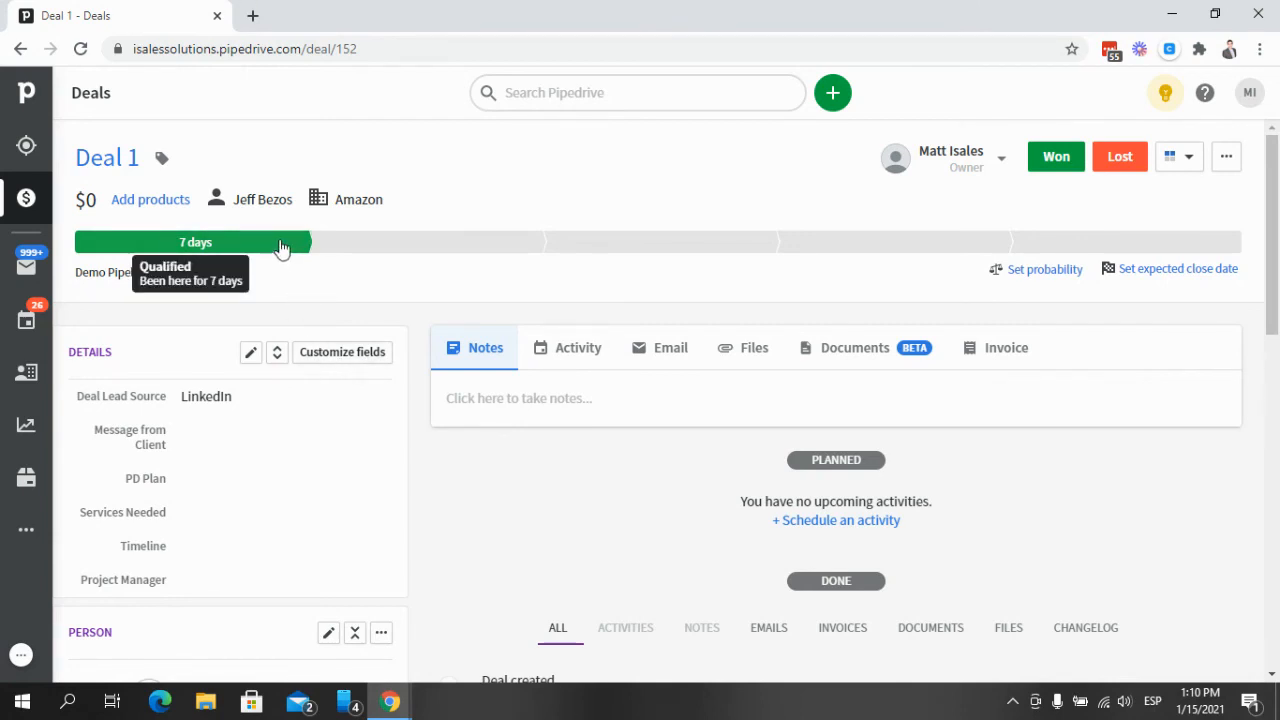
pyautogui.moveTo(407, 248)
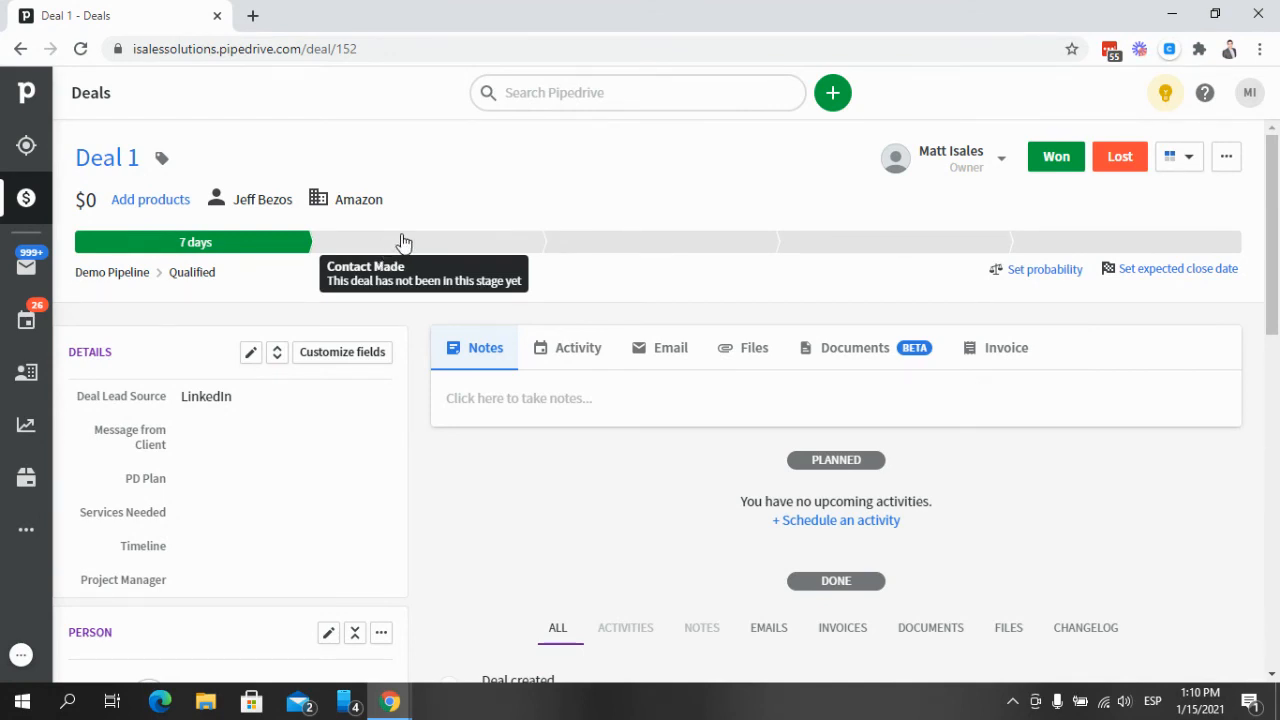
pyautogui.moveTo(206, 255)
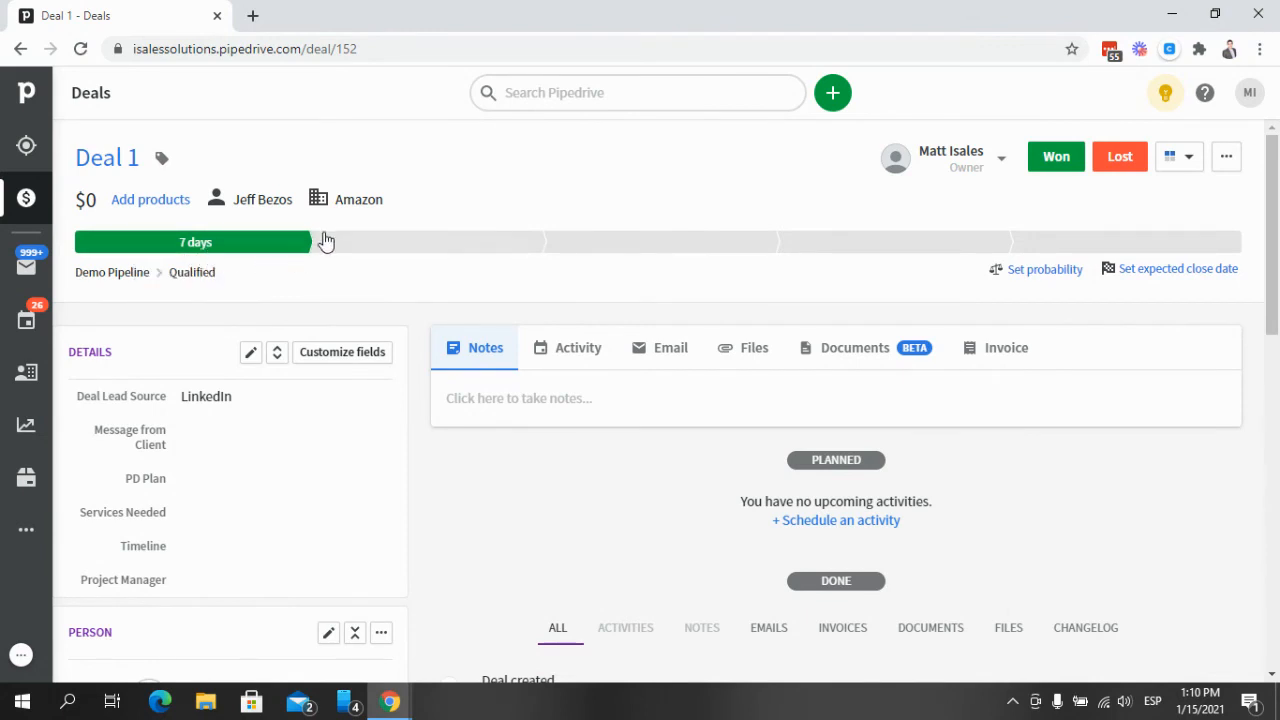
pyautogui.moveTo(331, 240)
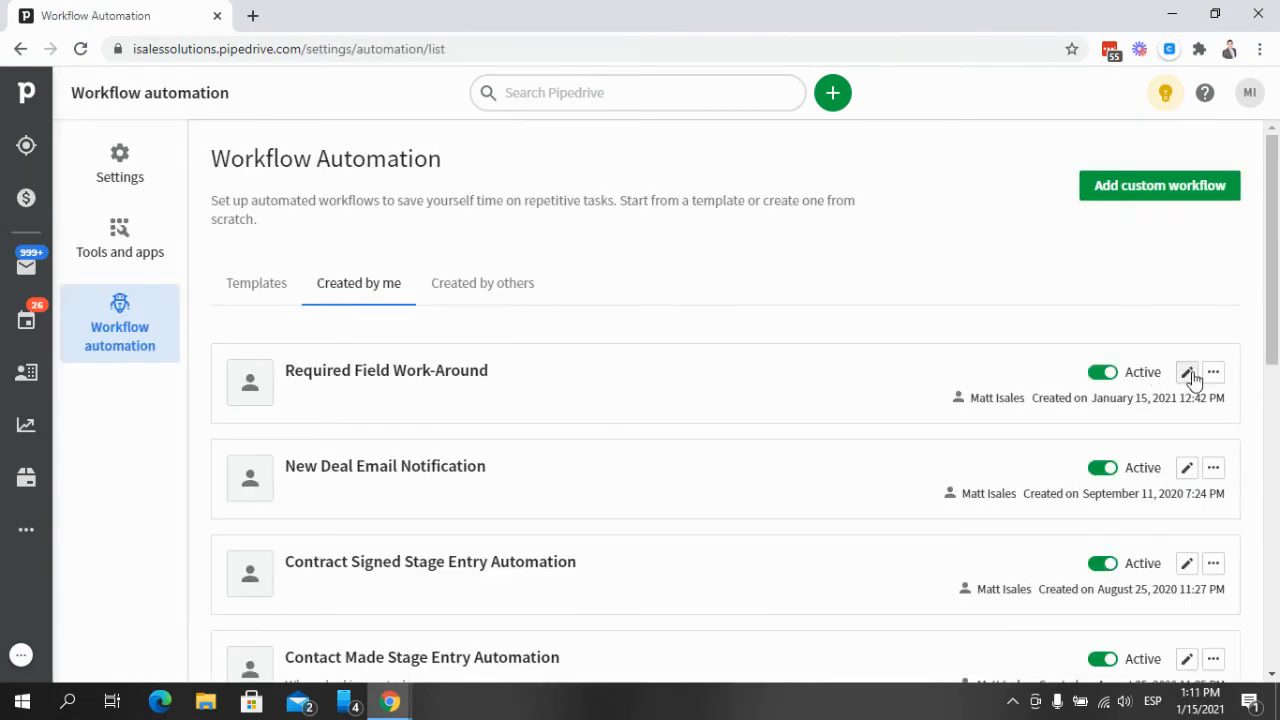
# Step: Review the Required Field Work-Around automation, make its activity subject refer to the 'Contact Made' Stage, and save the workflow
pyautogui.click(1189, 374)
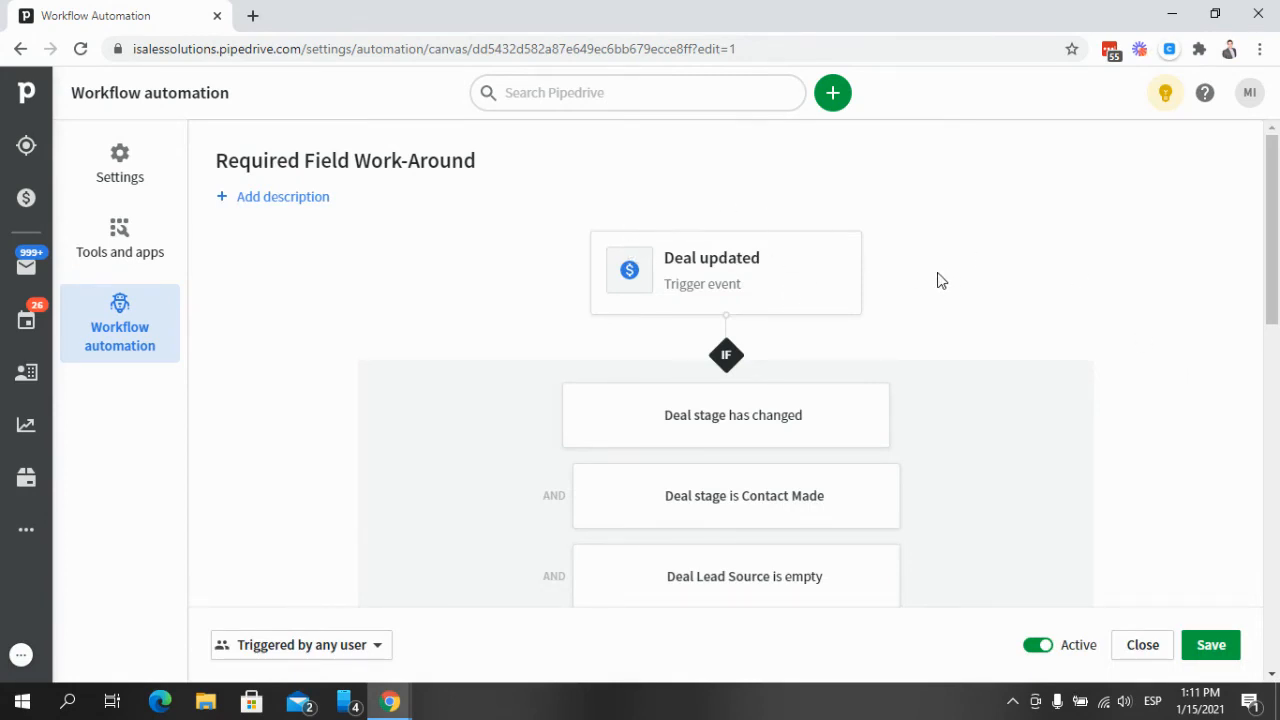
pyautogui.scroll(-2, 850, 275)
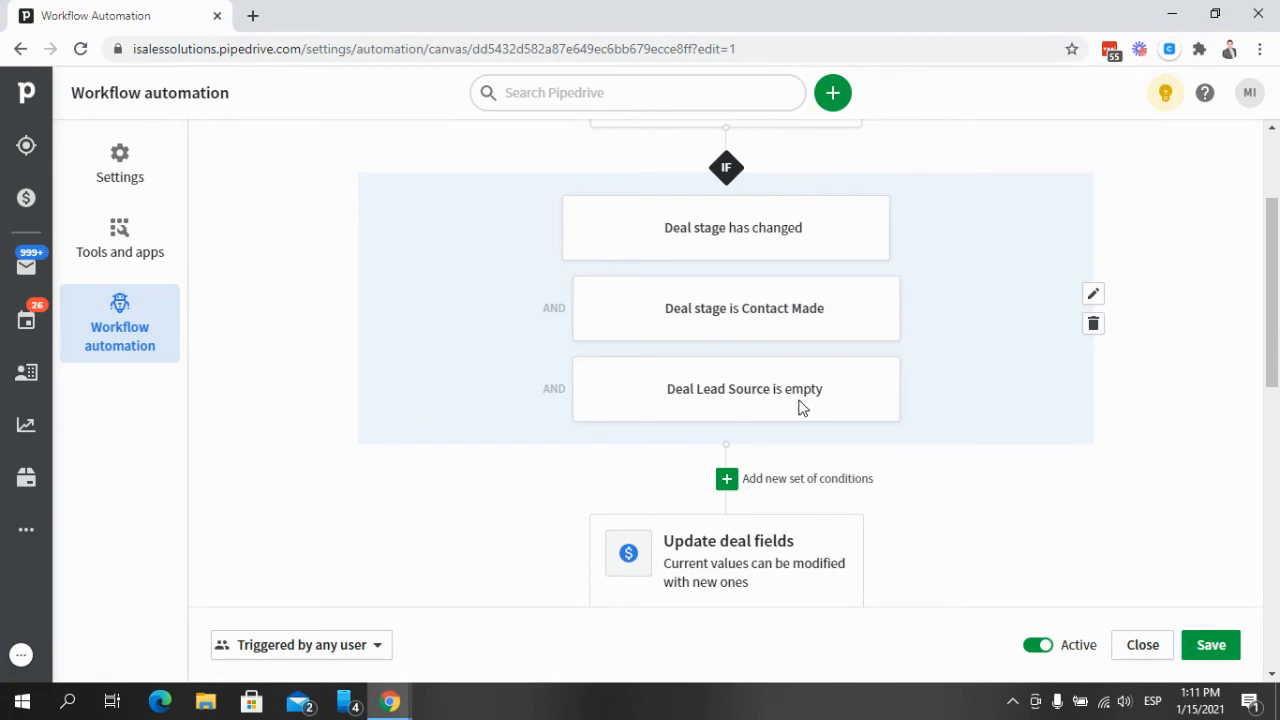
pyautogui.scroll(-2, 818, 385)
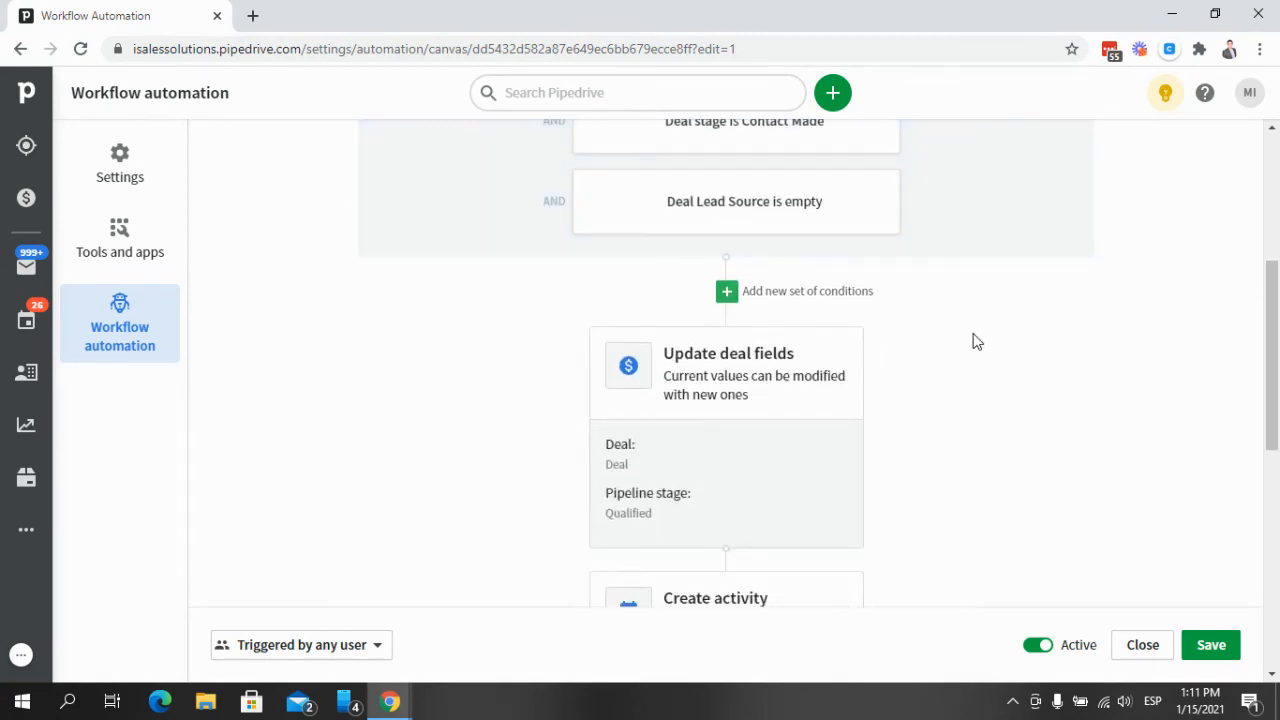
pyautogui.scroll(-2, 975, 350)
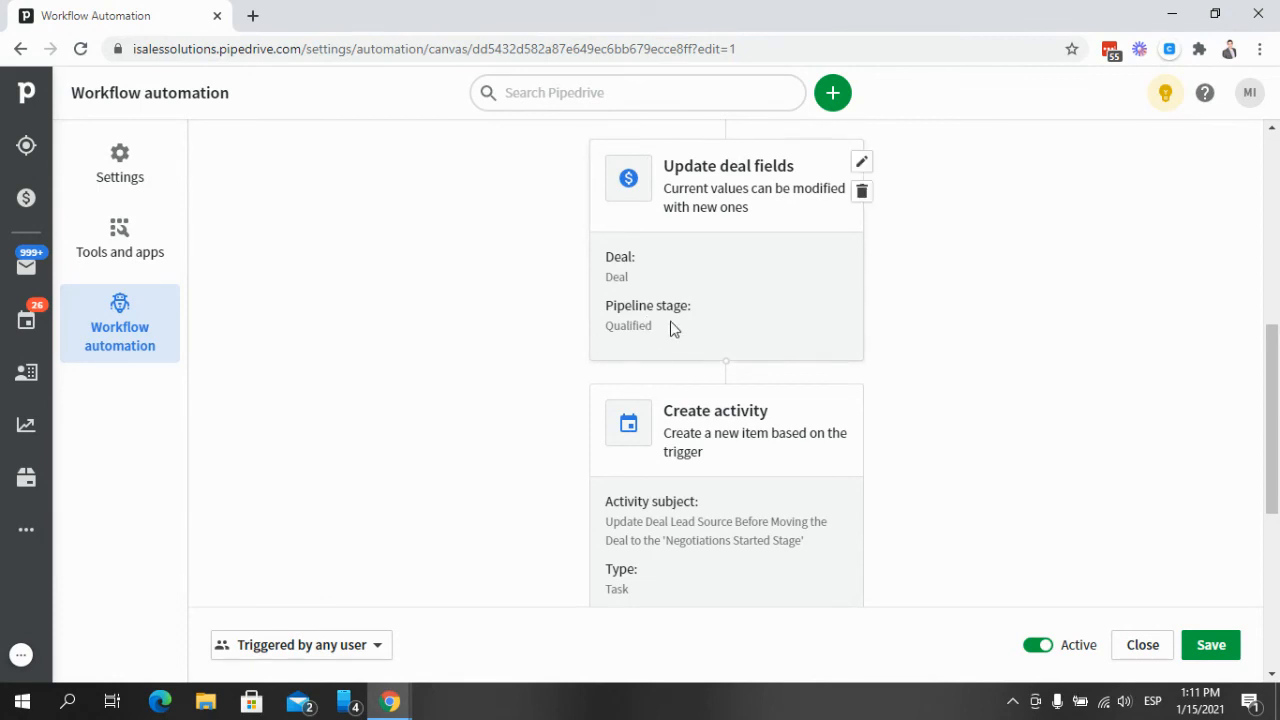
pyautogui.scroll(-2, 757, 325)
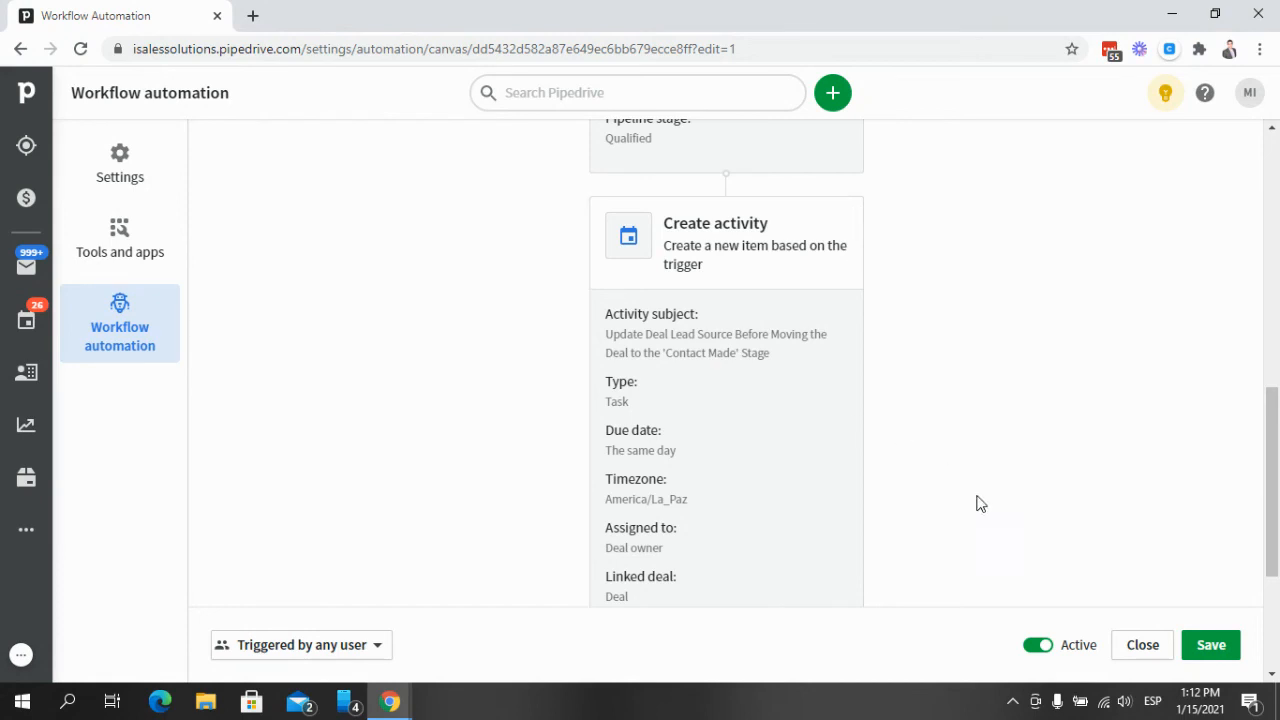
pyautogui.click(1218, 644)
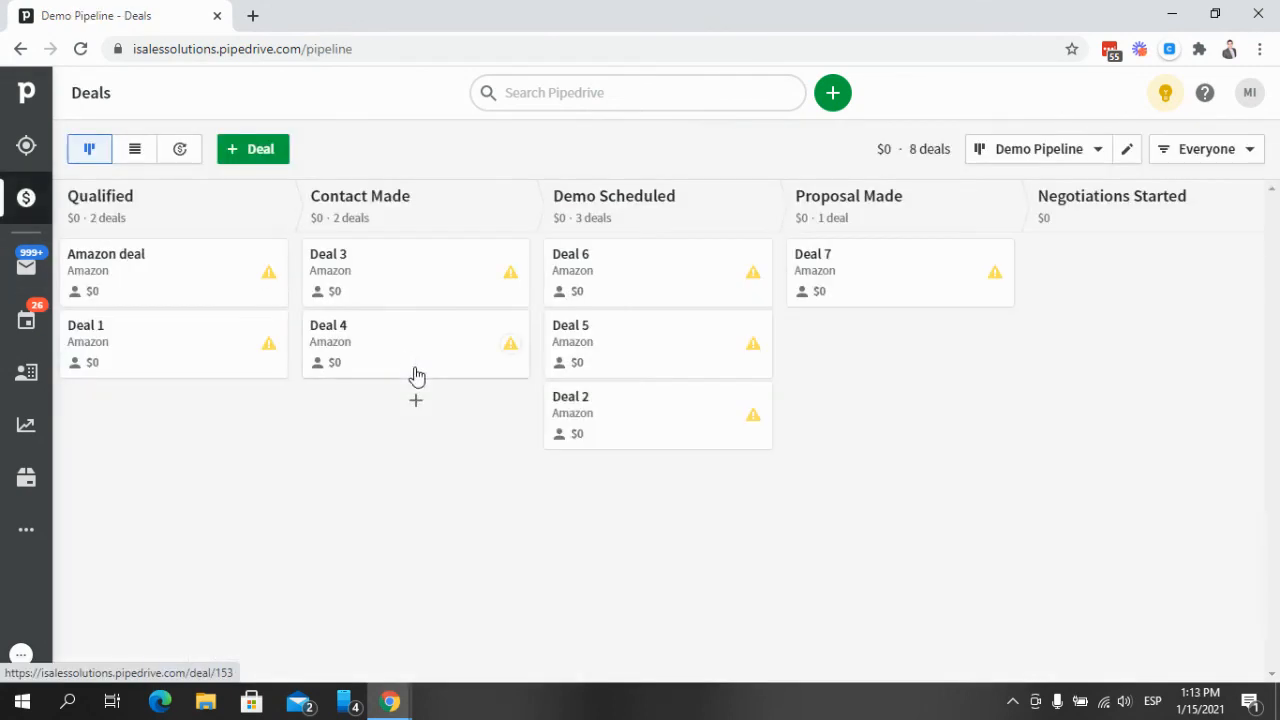
# Step: Open Deal 1, move it to the Contact Made stage with its Deal Lead Source left empty, and check its planned activities
pyautogui.click(183, 358)
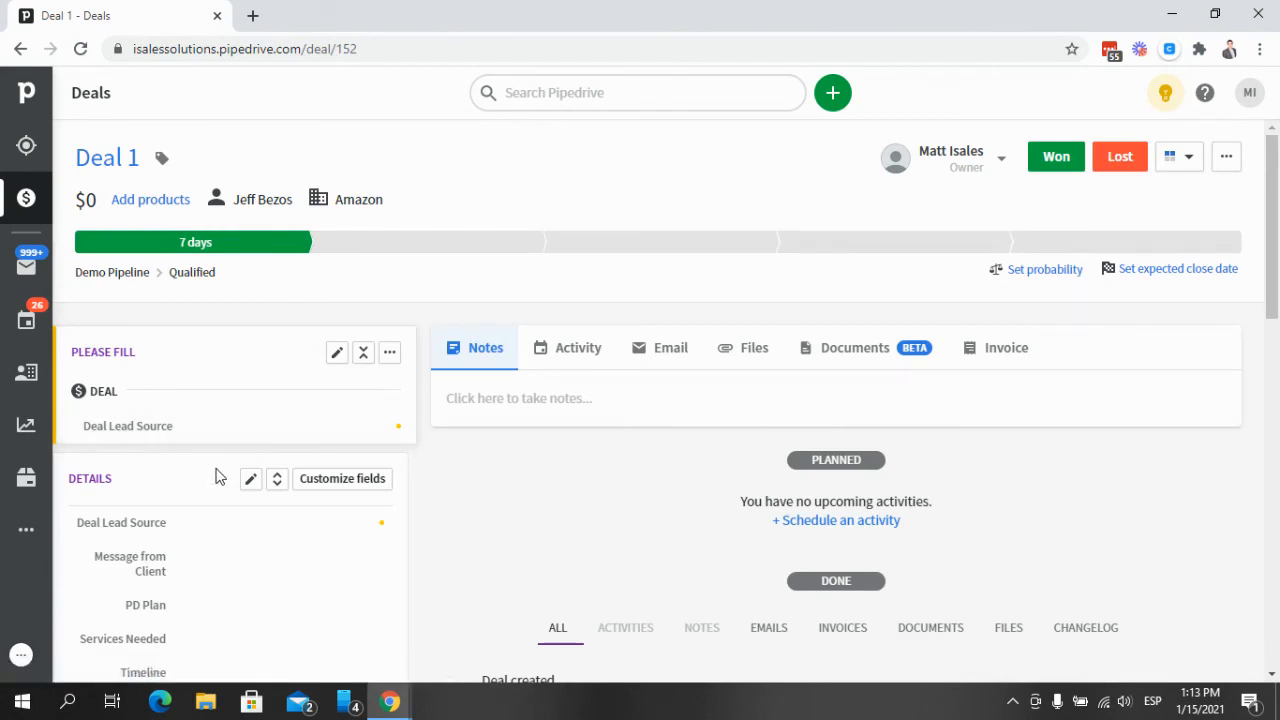
pyautogui.moveTo(288, 437)
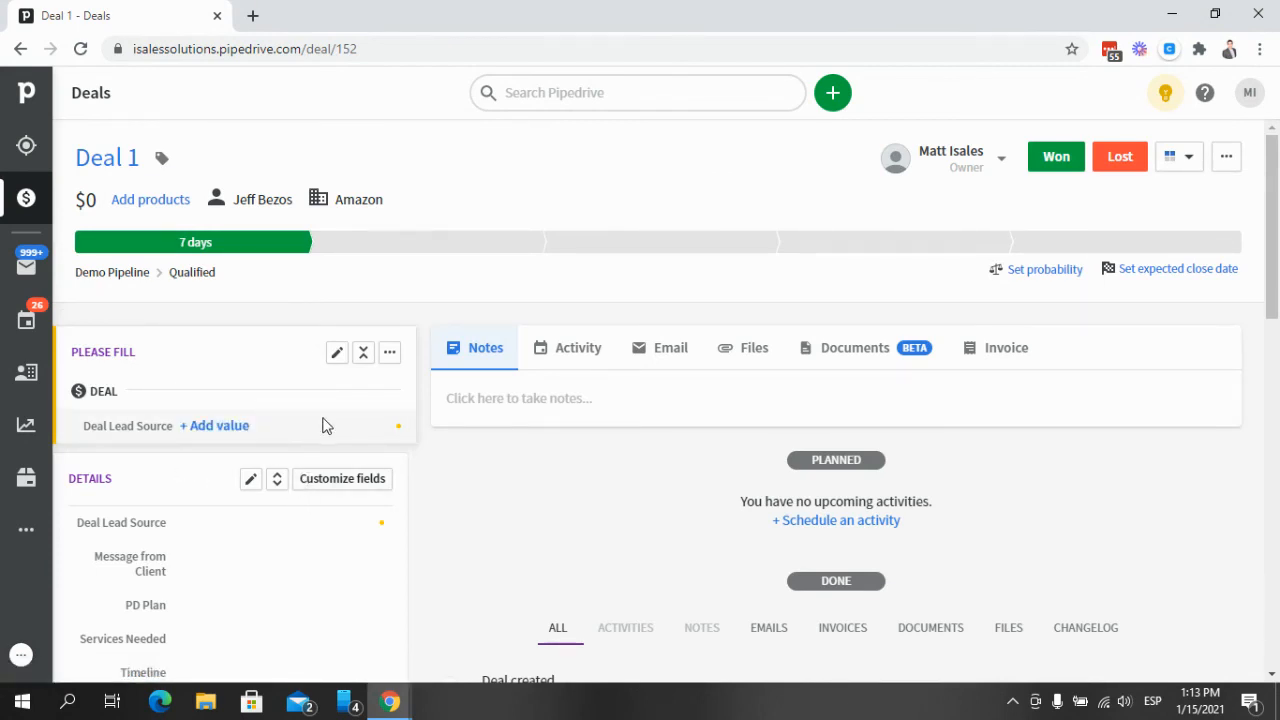
pyautogui.click(358, 250)
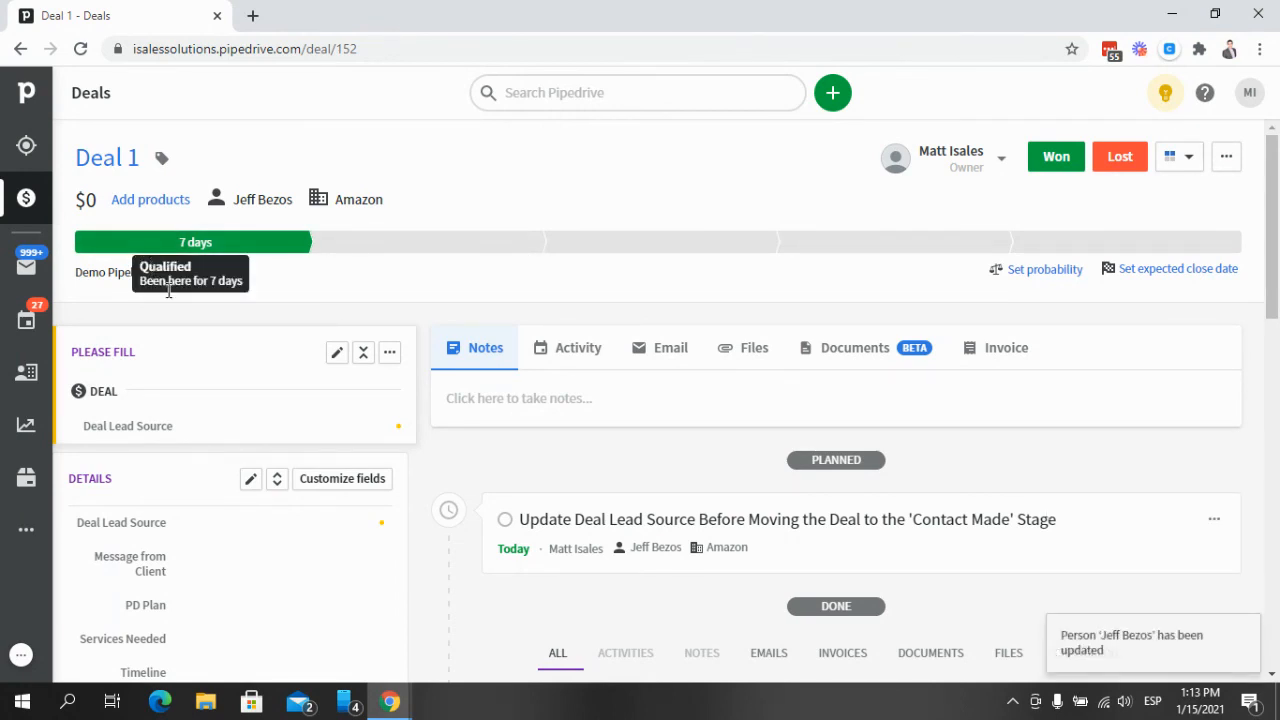
pyautogui.scroll(-2, 251, 340)
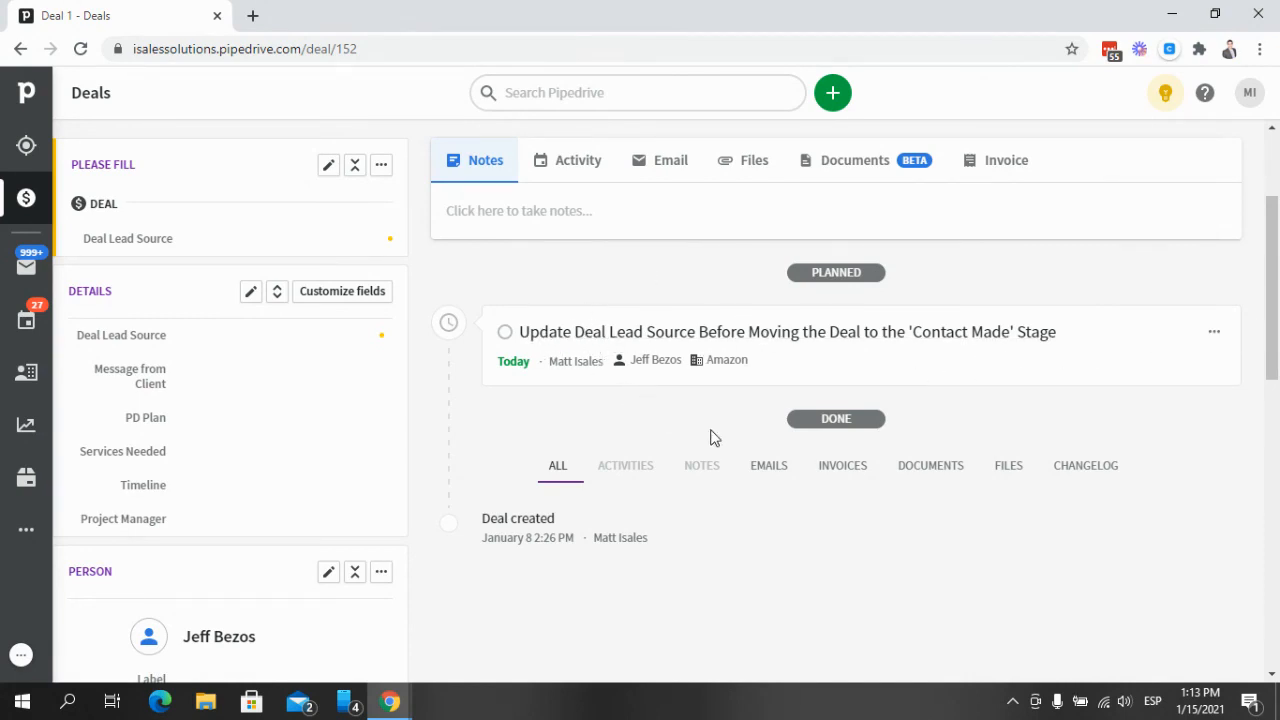
pyautogui.scroll(2, 712, 440)
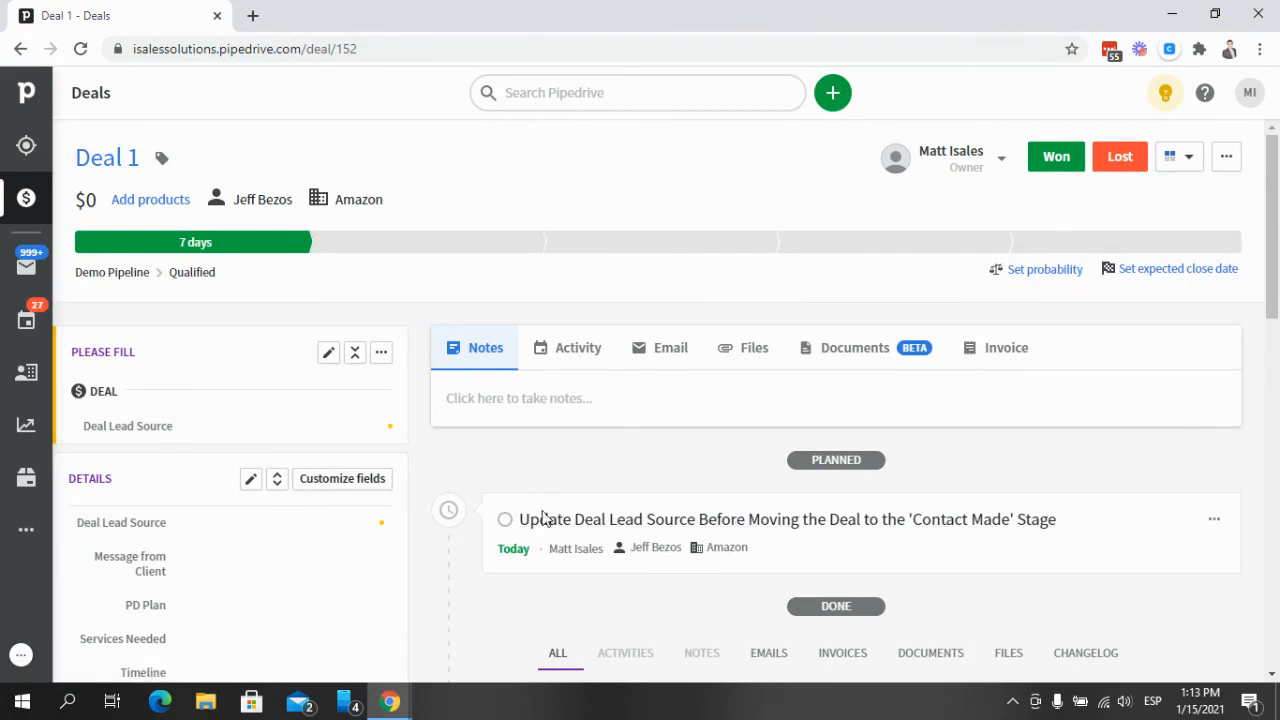
# Step: Move Deal 1 to the Contact Made stage again without filling in Deal Lead Source, and review the planned activities
pyautogui.click(412, 247)
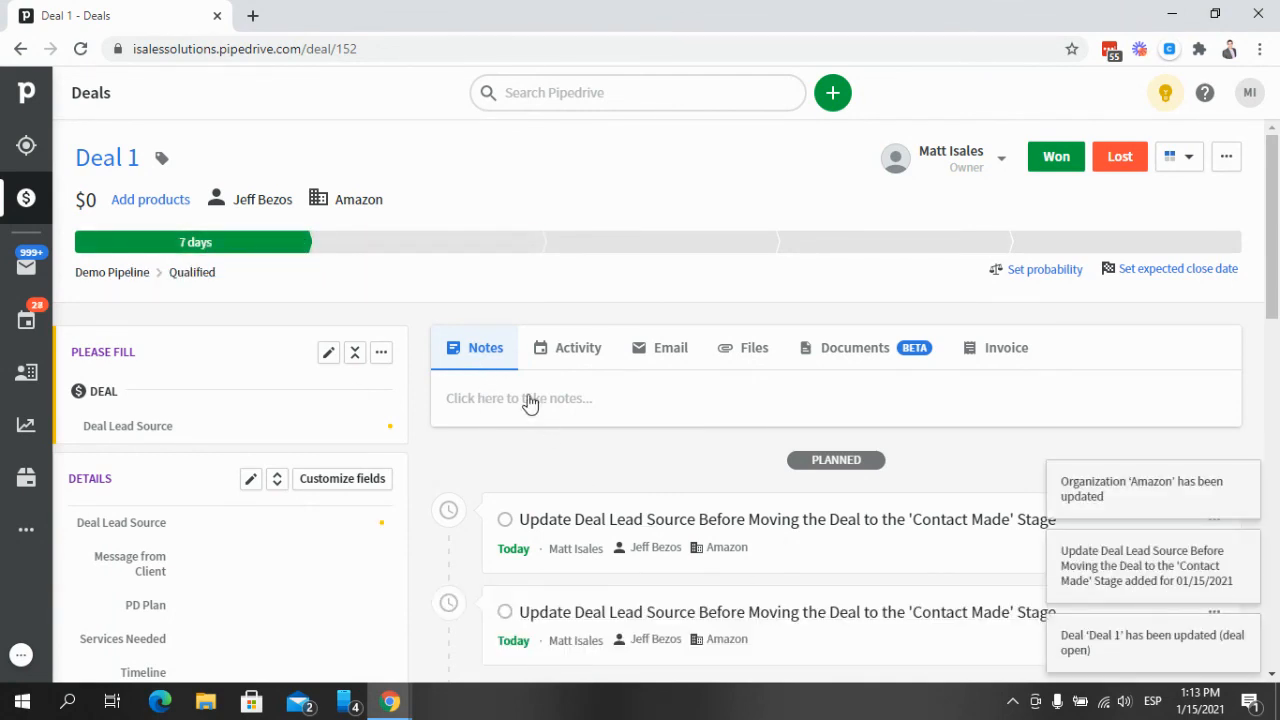
pyautogui.scroll(-1, 605, 433)
pyautogui.scroll(1, 605, 433)
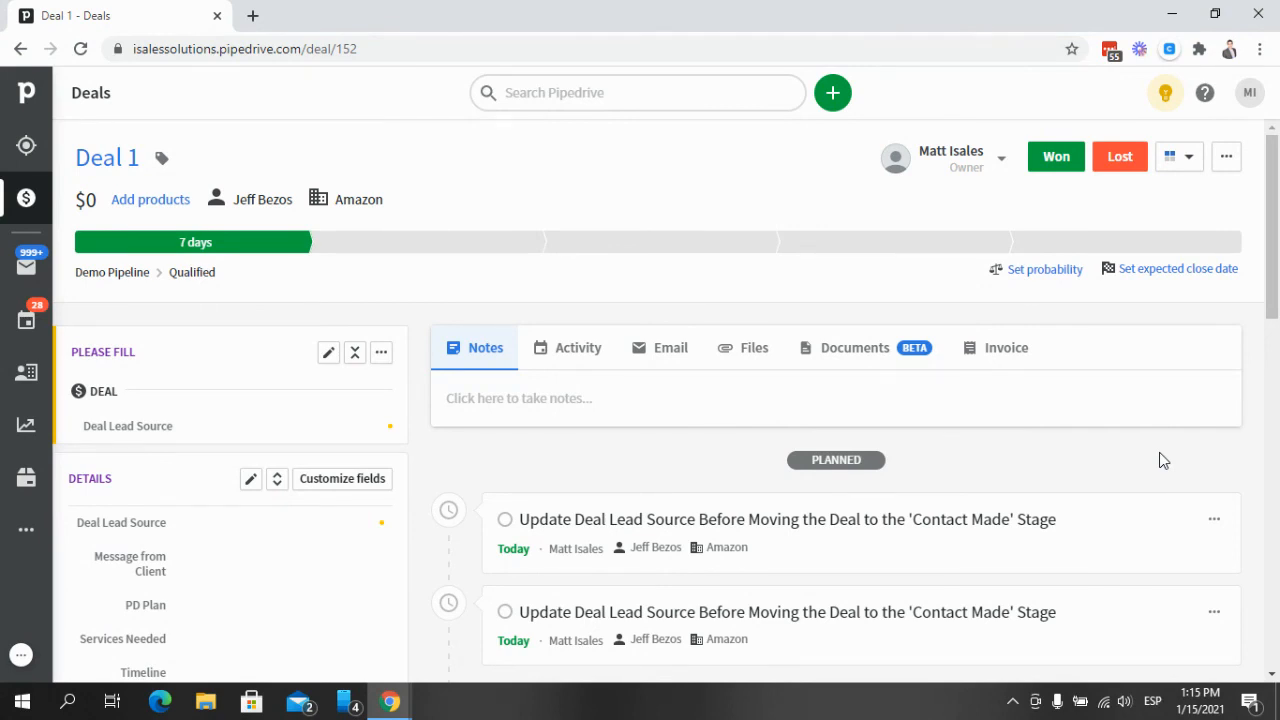
pyautogui.moveTo(21, 655)
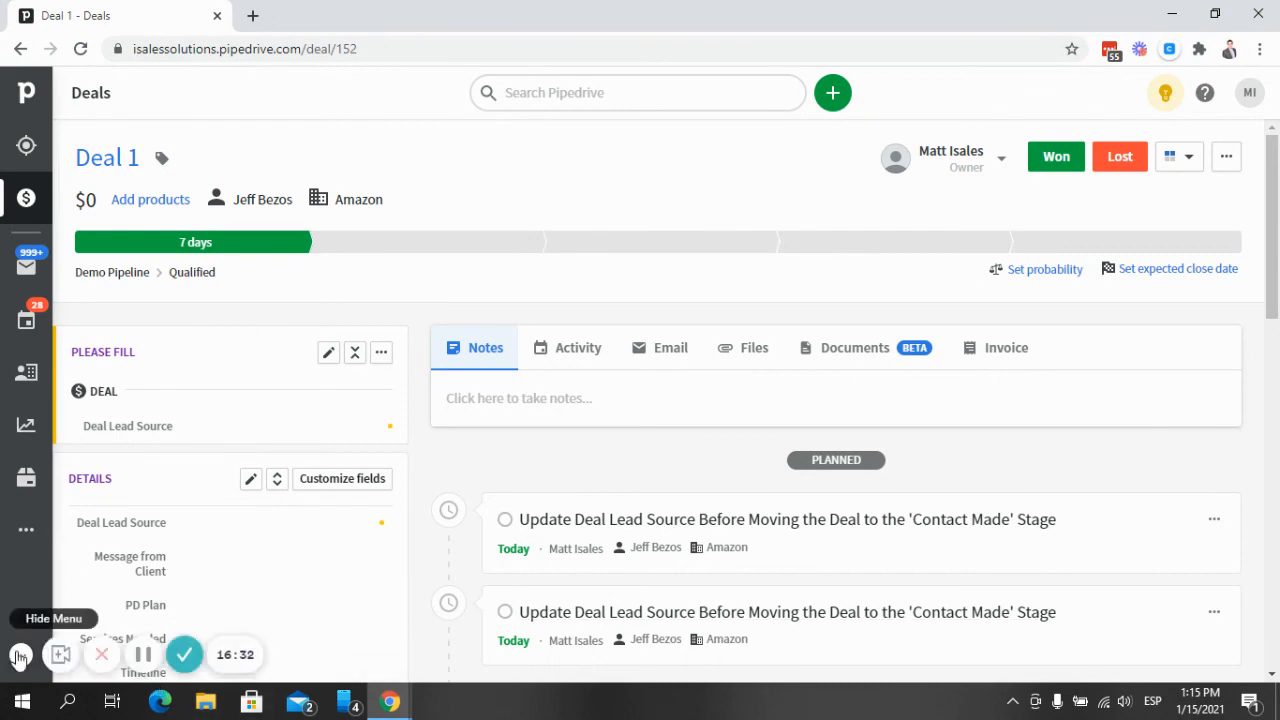